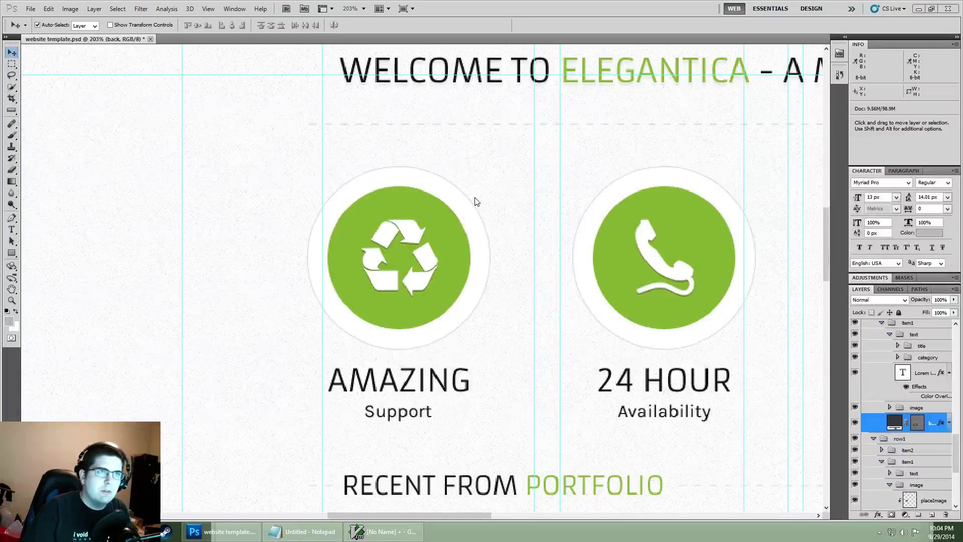
- Move two vertical guides to the left and right edges of the recycling icon's white circle
{"action": "scroll", "coordinate": [486, 187], "scroll_direction": "down", "scroll_amount": 5}
{"action": "left_click_drag", "start_coordinate": [504, 186], "coordinate": [550, 257]}
{"action": "scroll", "coordinate": [462, 280], "scroll_direction": "up", "scroll_amount": 5}
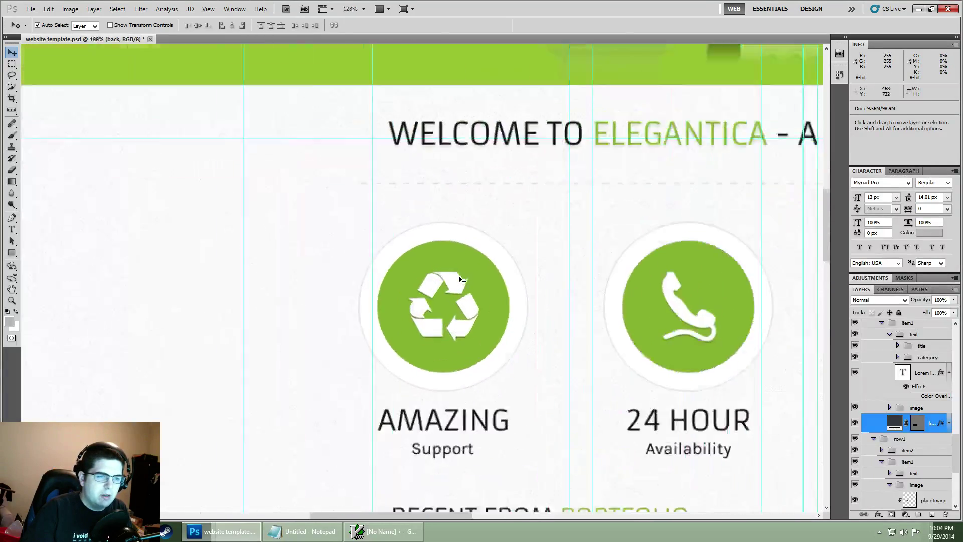
{"action": "left_click_drag", "start_coordinate": [506, 312], "coordinate": [452, 209]}
{"action": "key", "text": "ctrl+z"}
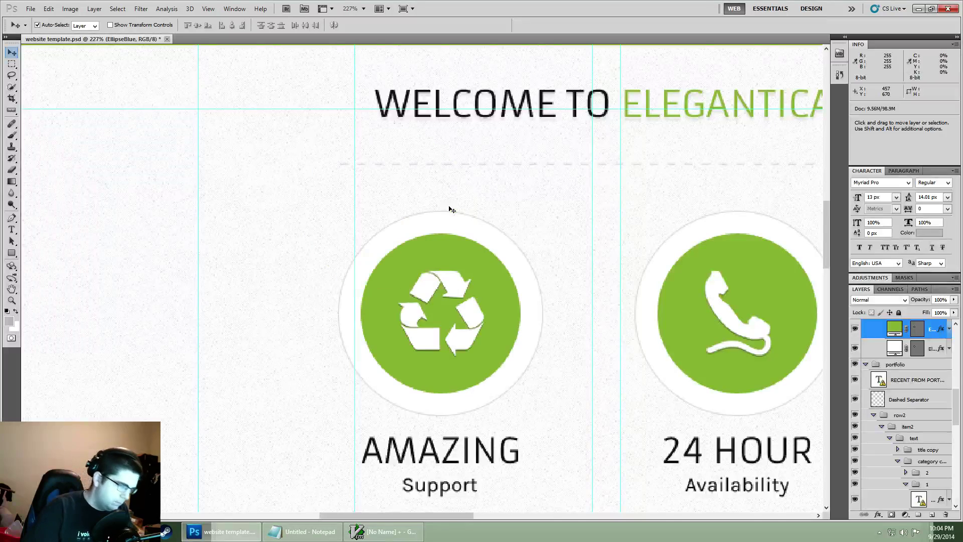
{"action": "scroll", "coordinate": [422, 266], "scroll_direction": "down", "scroll_amount": 3}
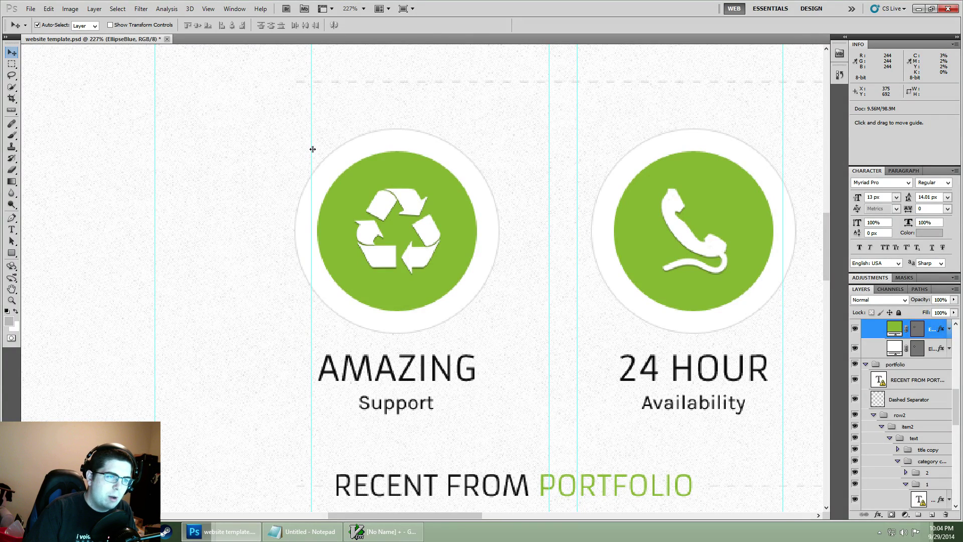
{"action": "left_click_drag", "start_coordinate": [311, 148], "coordinate": [293, 151]}
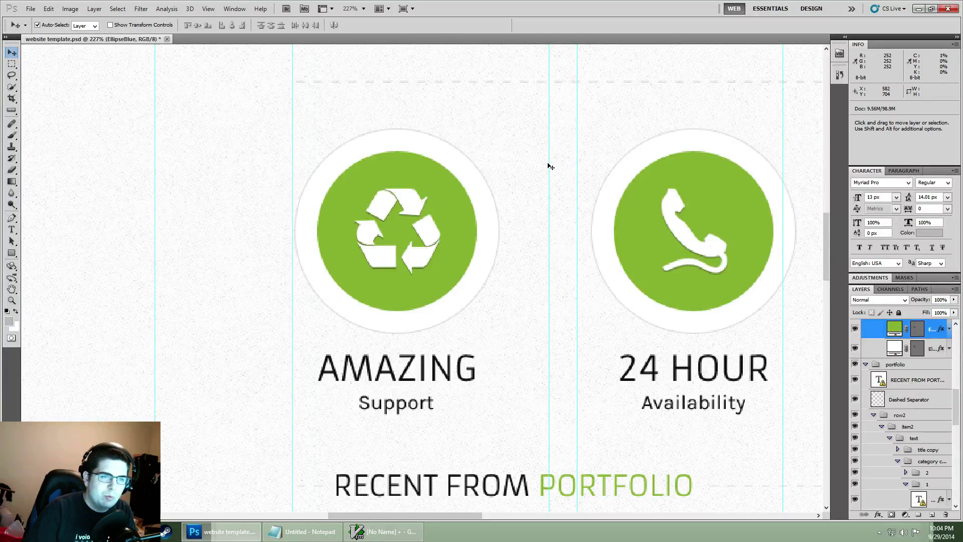
{"action": "left_click_drag", "start_coordinate": [550, 165], "coordinate": [500, 179]}
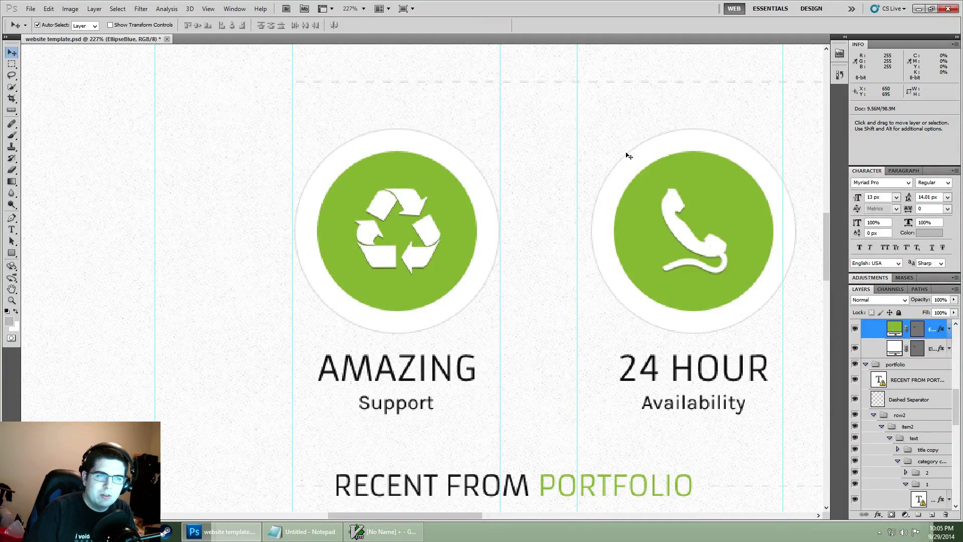
- Crop the image tightly around the recycling icon's circle, to about 182 by 180 pixels
{"action": "left_click", "coordinate": [12, 98]}
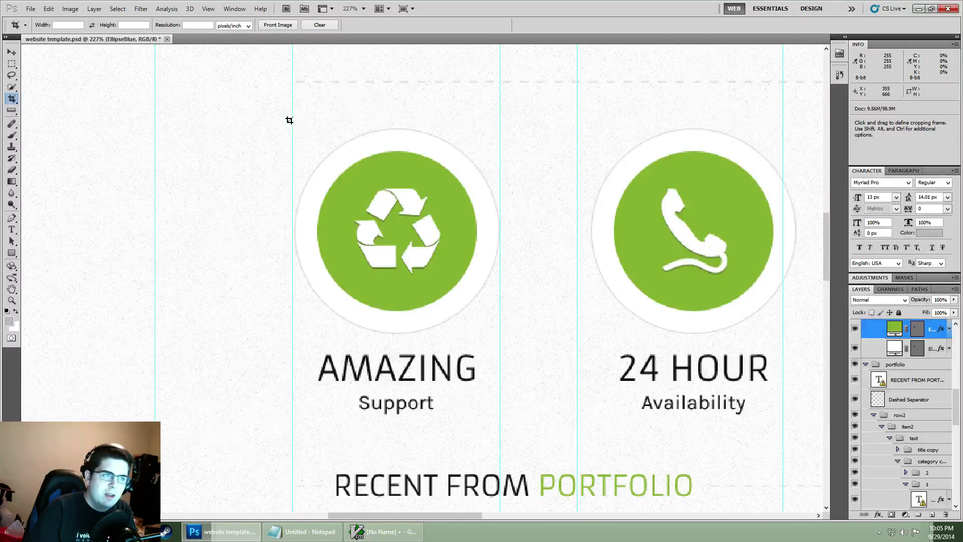
{"action": "left_click_drag", "start_coordinate": [293, 120], "coordinate": [500, 332]}
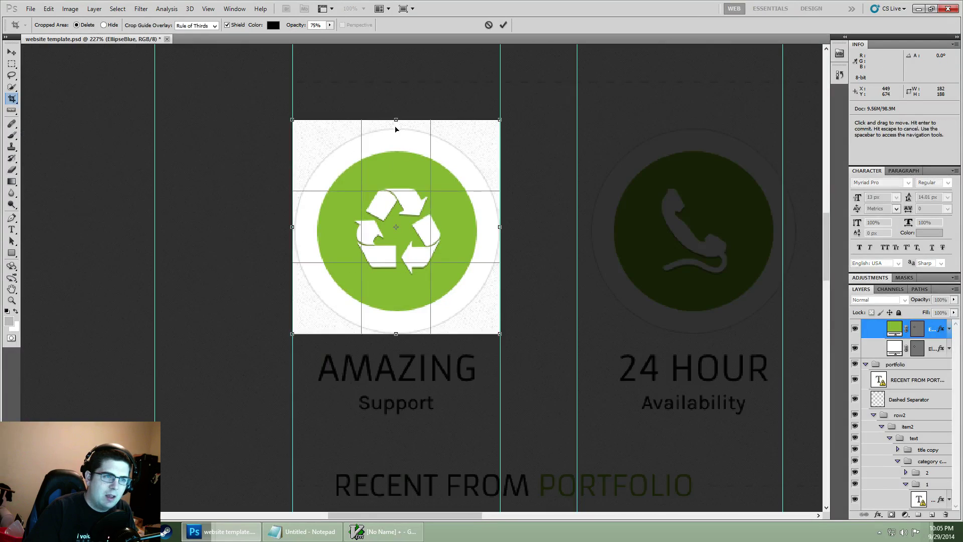
{"action": "left_click_drag", "start_coordinate": [396, 119], "coordinate": [395, 128]}
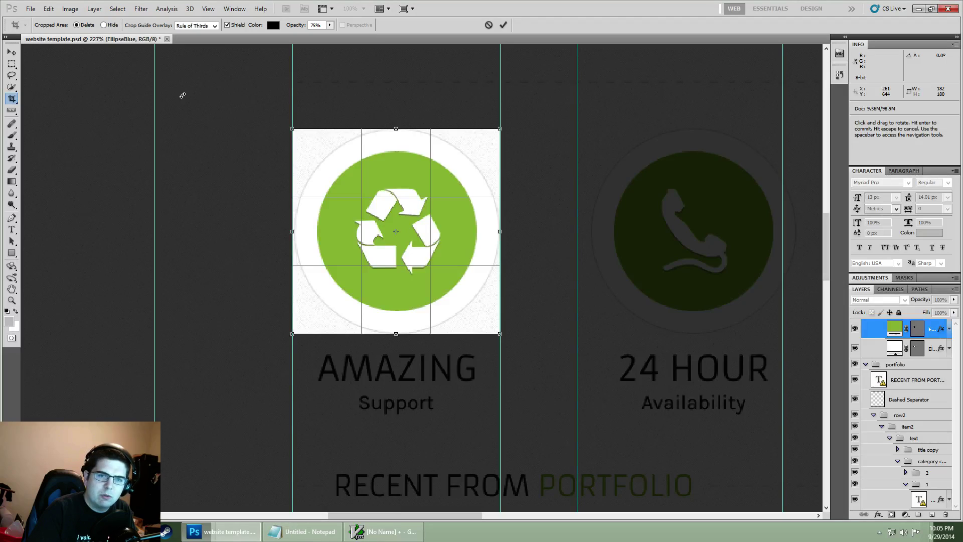
{"action": "key", "text": "Escape"}
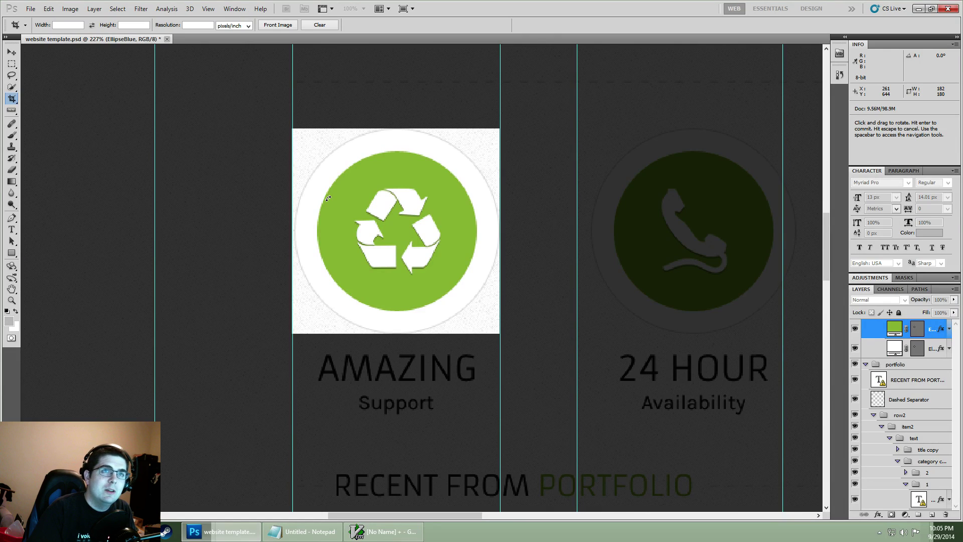
{"action": "key", "text": "Return"}
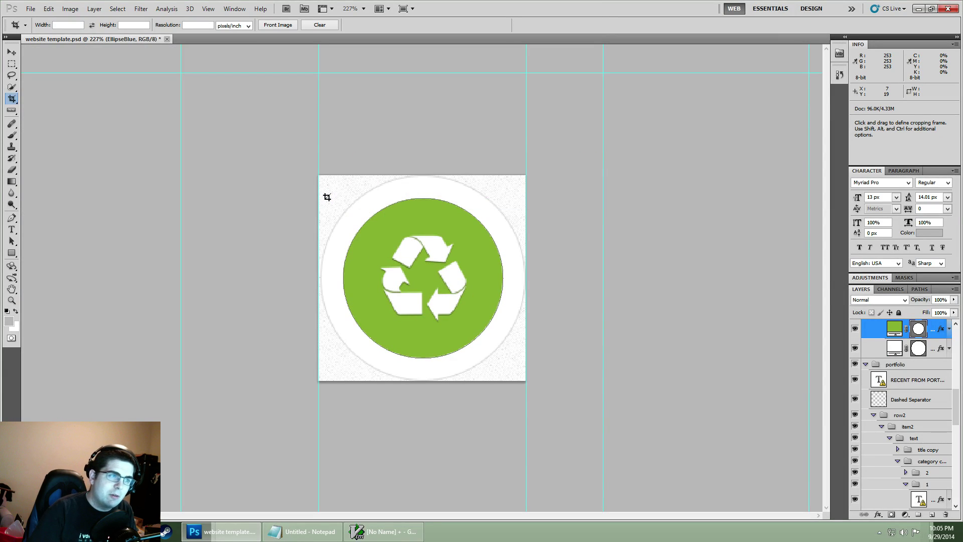
- Try to clear the textured background layers from behind the cropped recycling icon
{"action": "left_click", "coordinate": [11, 52]}
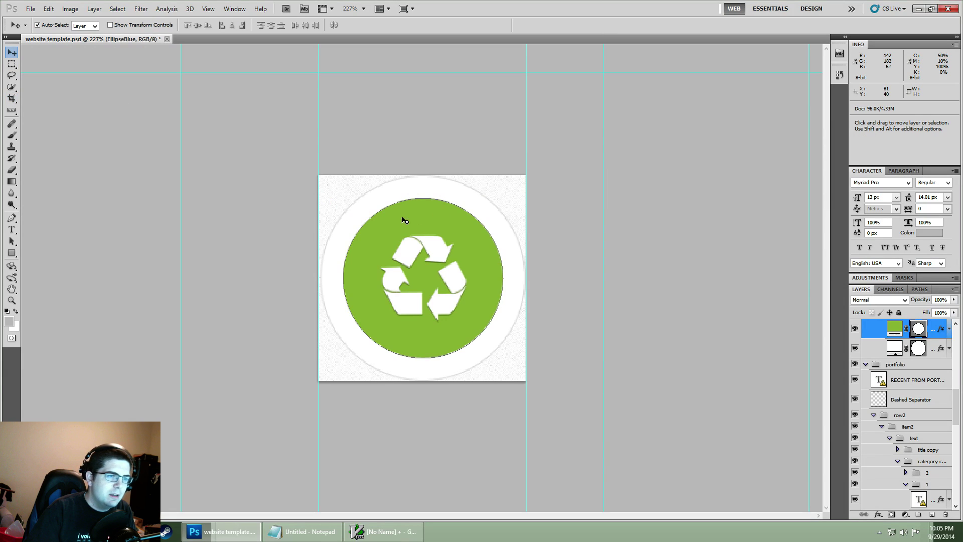
{"action": "left_click_drag", "start_coordinate": [335, 190], "coordinate": [406, 254]}
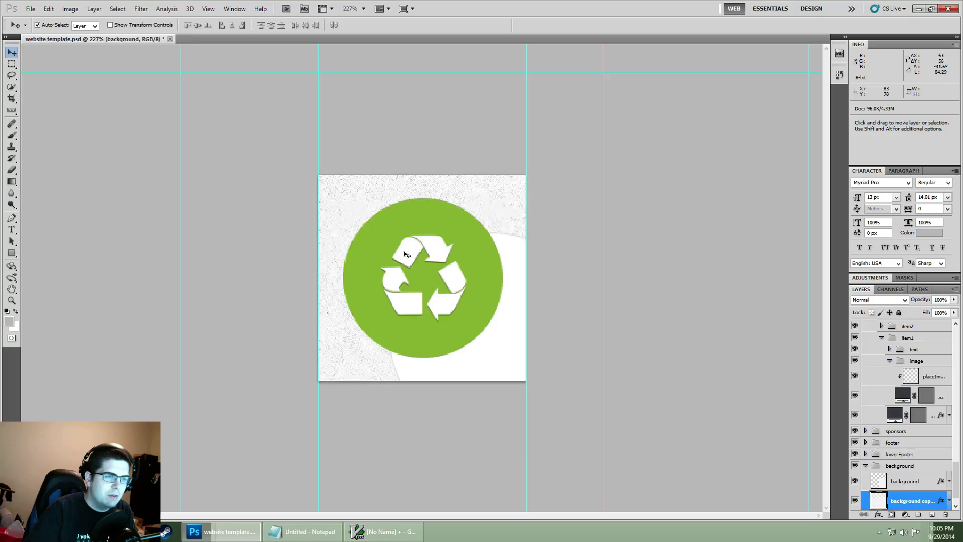
{"action": "key", "text": "ctrl+z"}
{"action": "key", "text": "alt+shift+["}
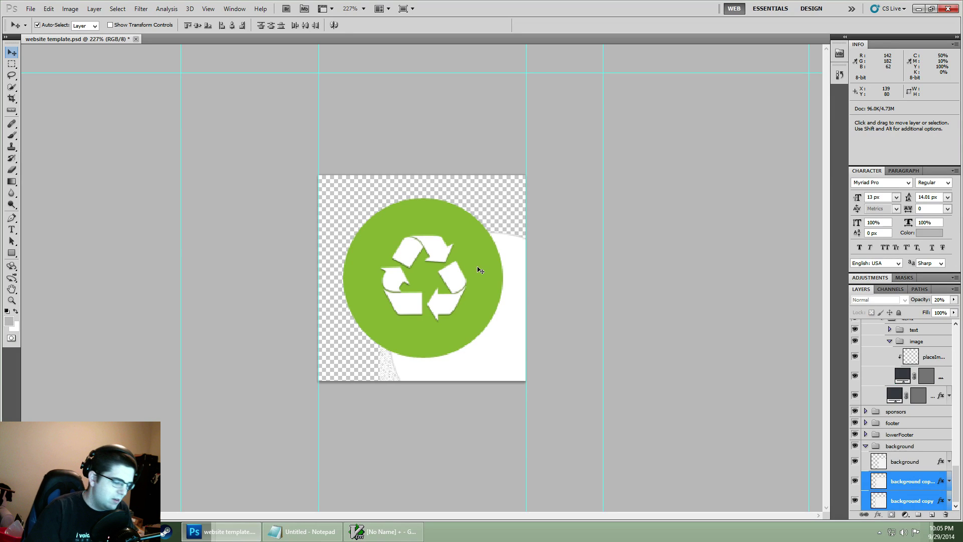
- Undo the background changes and the crop to restore the full page layout
{"action": "key", "text": "ctrl+z"}
{"action": "key", "text": "ctrl+z"}
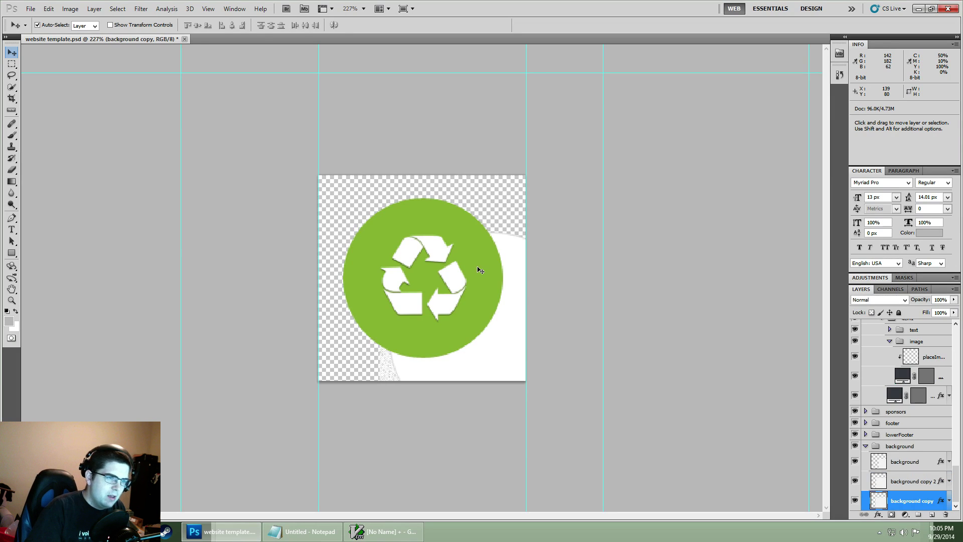
{"action": "key", "text": "ctrl+z"}
{"action": "key", "text": "ctrl+alt+z"}
{"action": "key", "text": "ctrl+alt+z"}
{"action": "key", "text": "ctrl+alt+z"}
{"action": "key", "text": "ctrl+alt+z"}
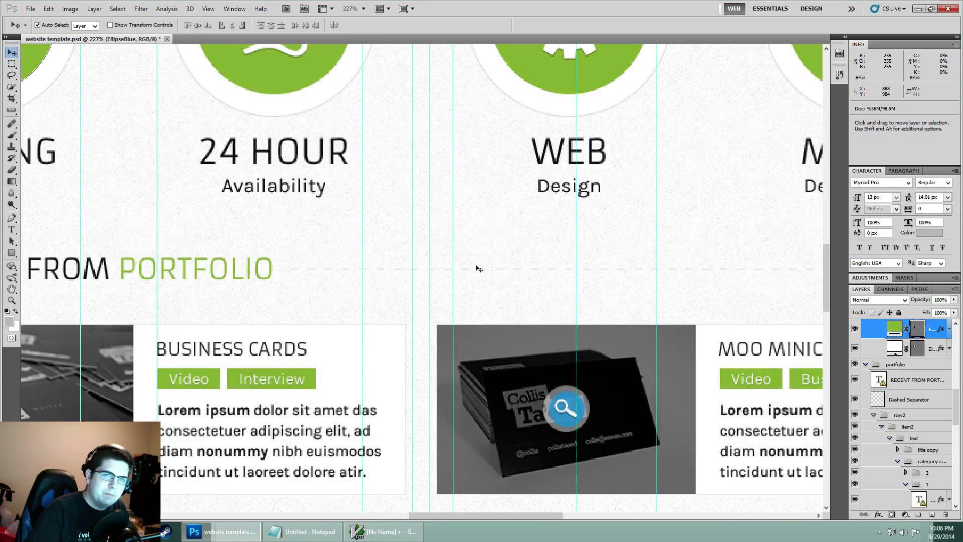
- Move two horizontal guides to the upper and lower edges of the row of circular icons
{"action": "scroll", "coordinate": [480, 269], "scroll_direction": "down", "scroll_amount": 5}
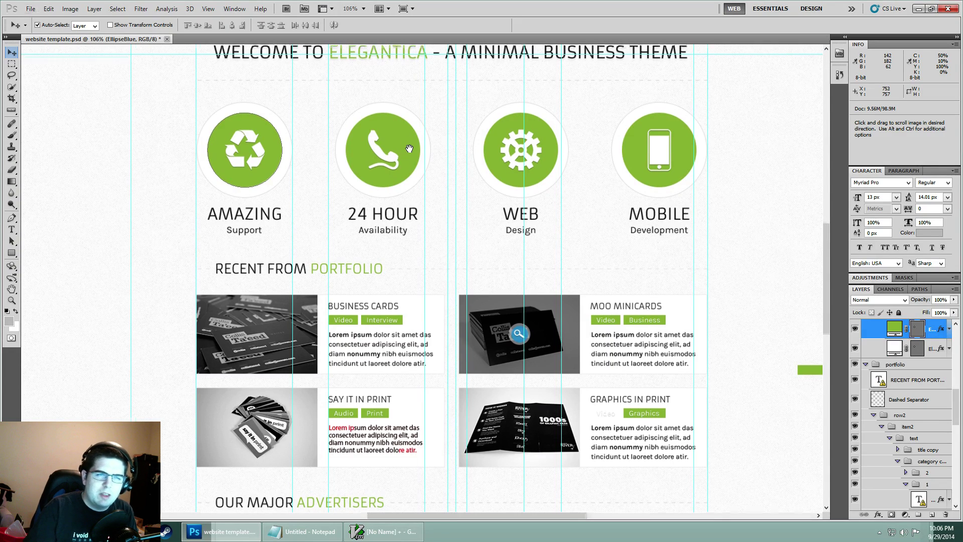
{"action": "left_click_drag", "start_coordinate": [407, 150], "coordinate": [478, 282]}
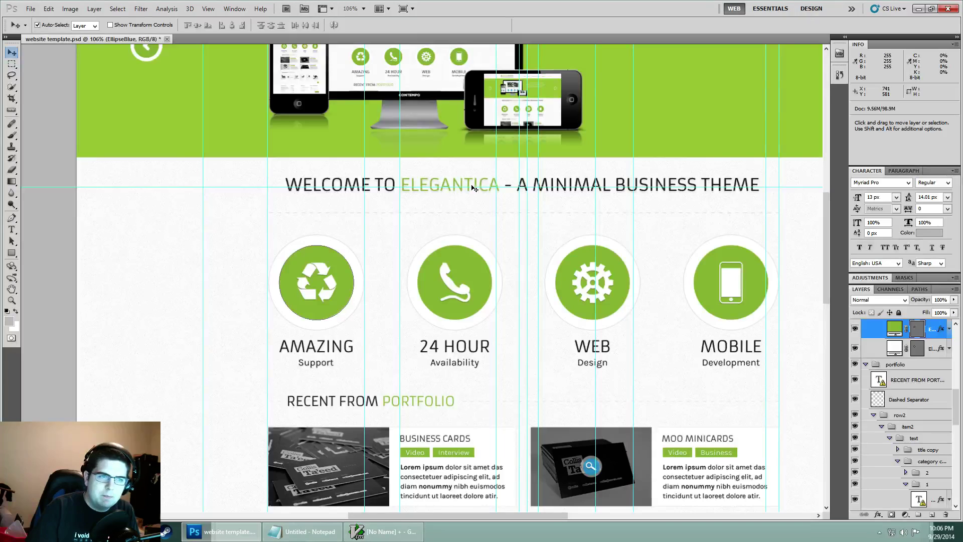
{"action": "left_click_drag", "start_coordinate": [473, 188], "coordinate": [476, 234]}
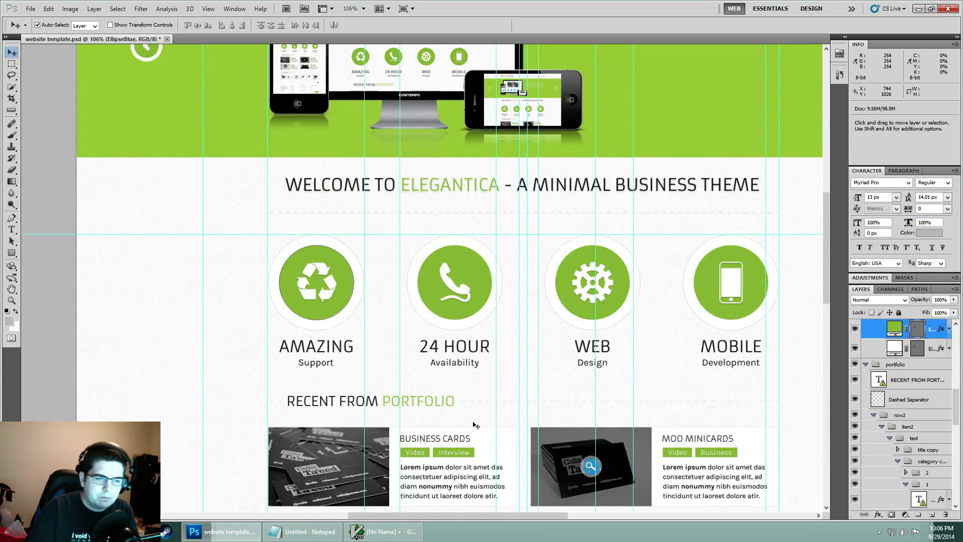
{"action": "left_click_drag", "start_coordinate": [476, 425], "coordinate": [585, 243]}
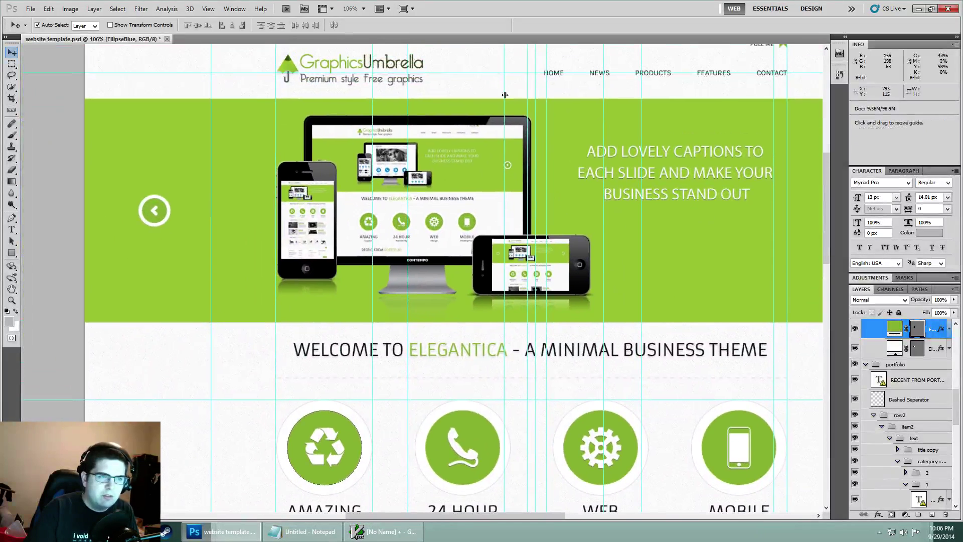
{"action": "left_click_drag", "start_coordinate": [495, 73], "coordinate": [530, 496]}
{"action": "key", "text": "space"}
{"action": "left_click_drag", "start_coordinate": [474, 454], "coordinate": [364, 264]}
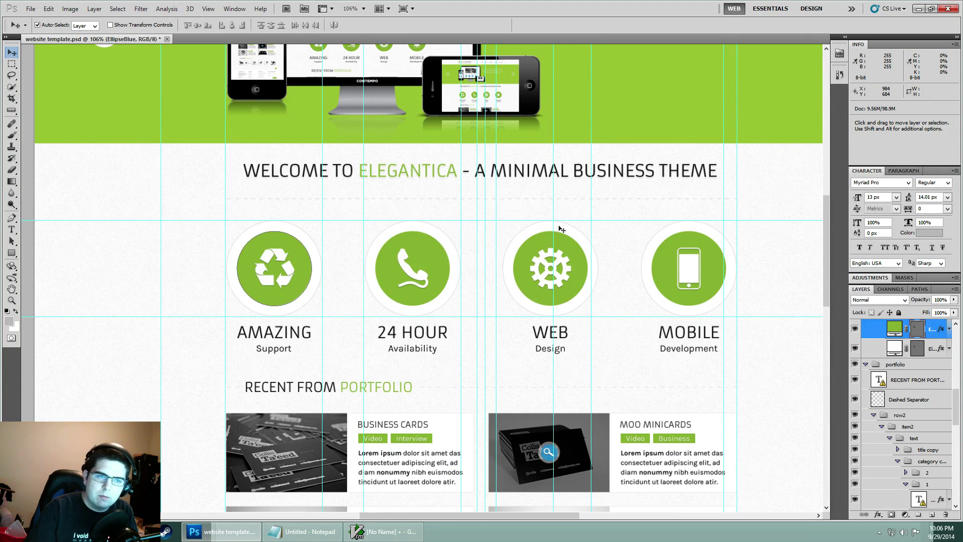
- Move vertical guides to both sides of the gear icon's circle and the left side of the mobile icon's circle
{"action": "left_click_drag", "start_coordinate": [554, 230], "coordinate": [504, 237]}
{"action": "left_click", "coordinate": [589, 236]}
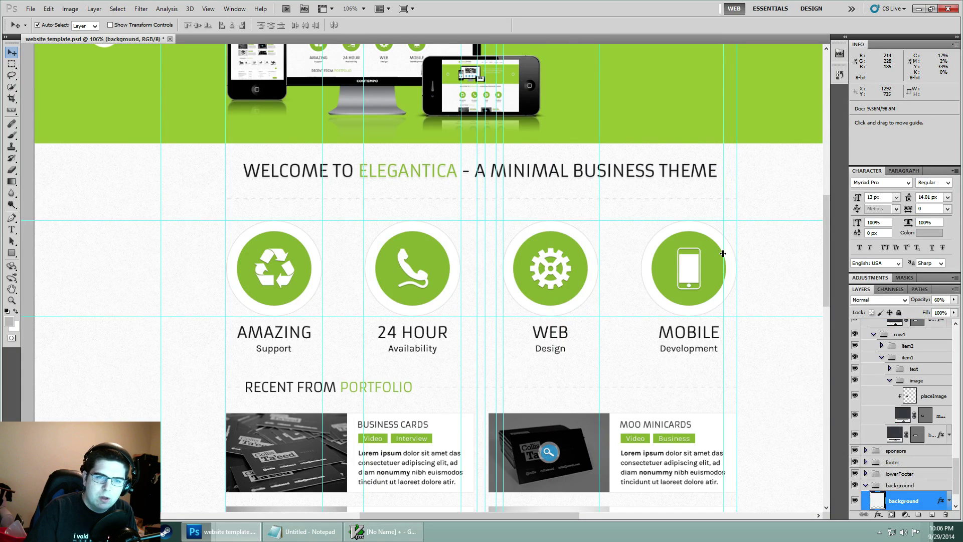
{"action": "left_click_drag", "start_coordinate": [723, 253], "coordinate": [641, 239]}
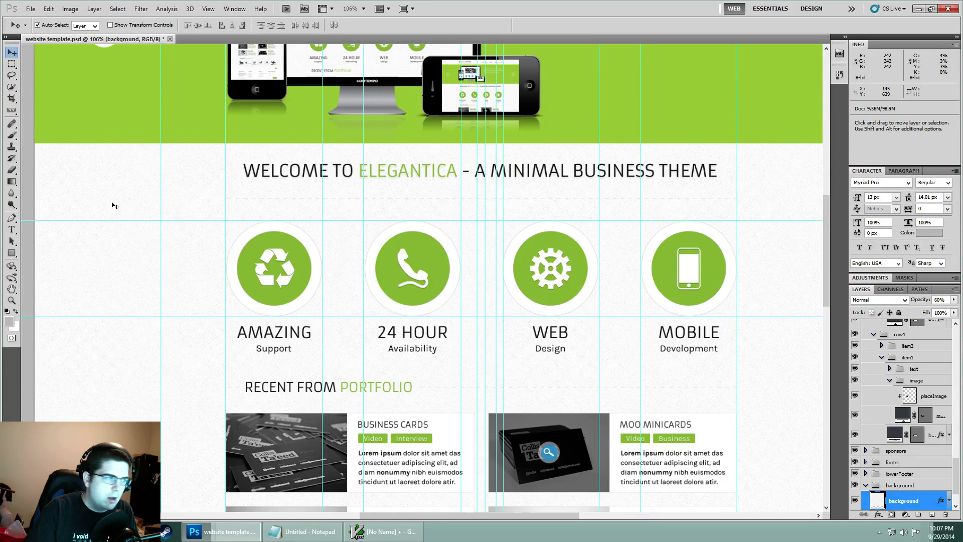
- Using the Slice tool, delete the two existing slices that cover the welcome heading, icon row and first portfolio row
{"action": "left_click", "coordinate": [10, 100]}
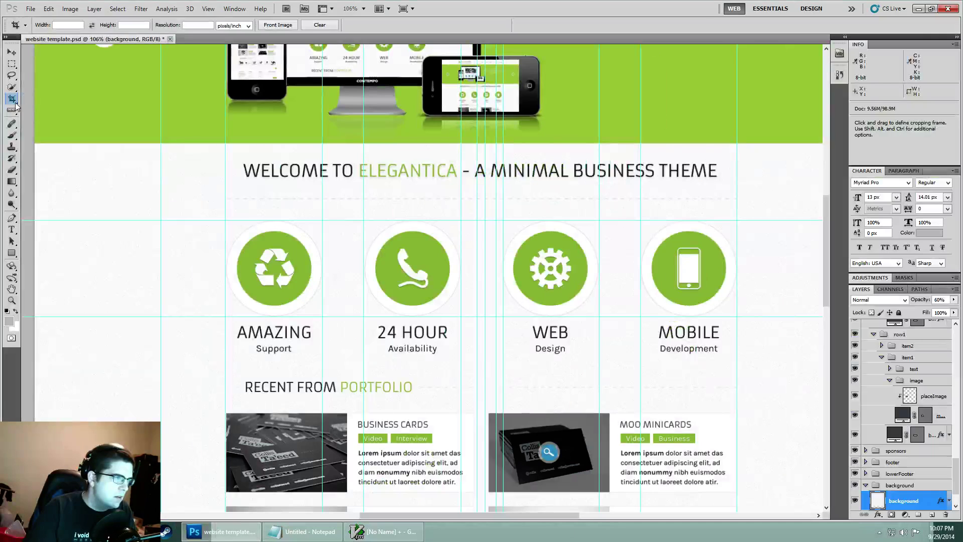
{"action": "left_click", "coordinate": [12, 99]}
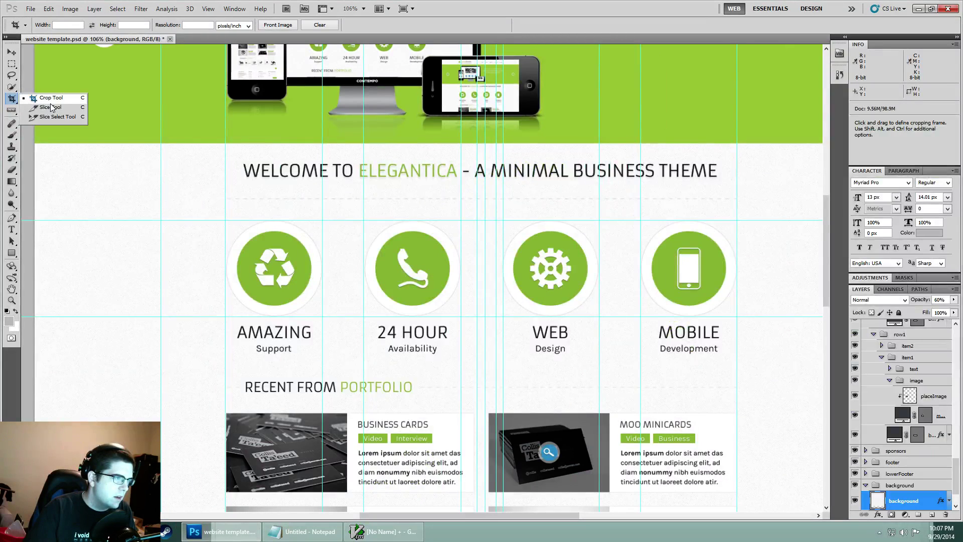
{"action": "left_click", "coordinate": [51, 108]}
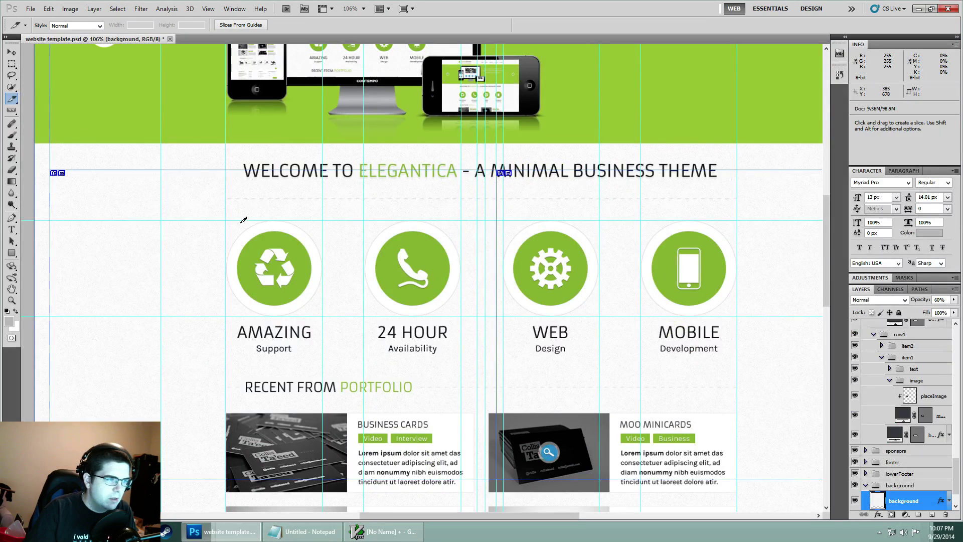
{"action": "left_click_drag", "start_coordinate": [182, 228], "coordinate": [181, 229]}
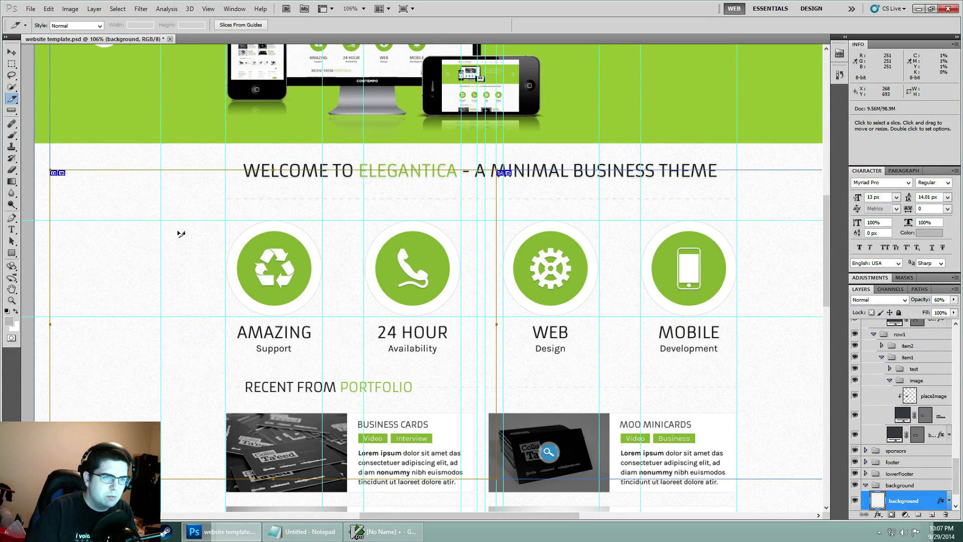
{"action": "left_click", "coordinate": [181, 234]}
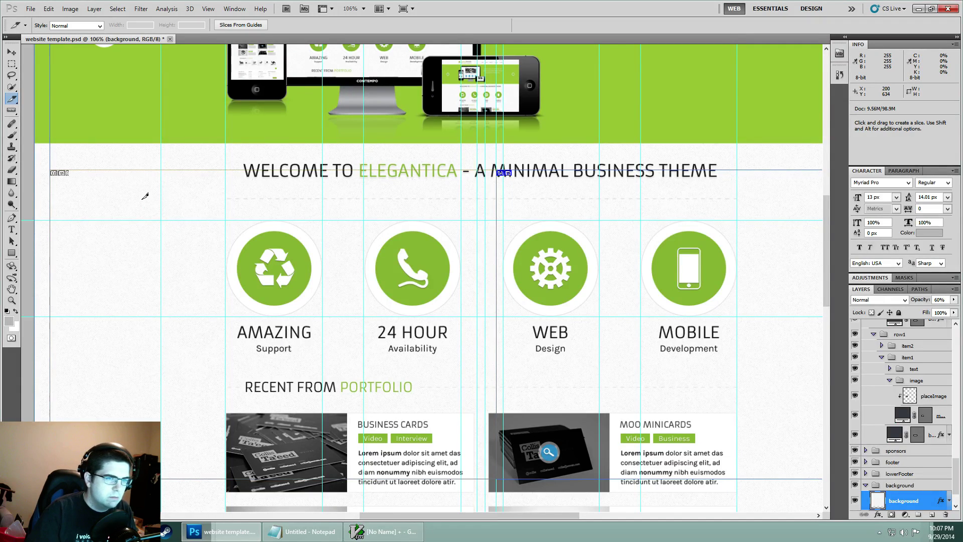
{"action": "left_click", "coordinate": [537, 201]}
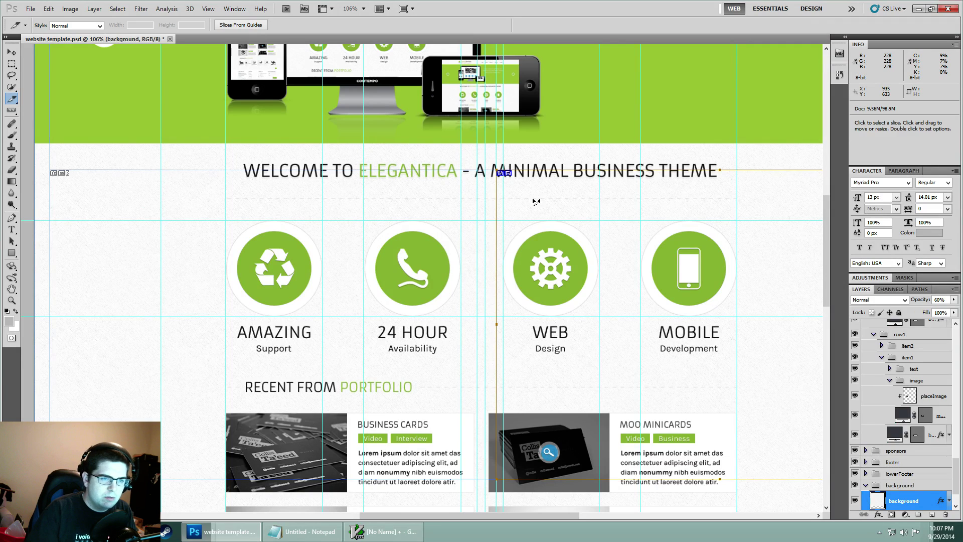
{"action": "key", "text": "Delete"}
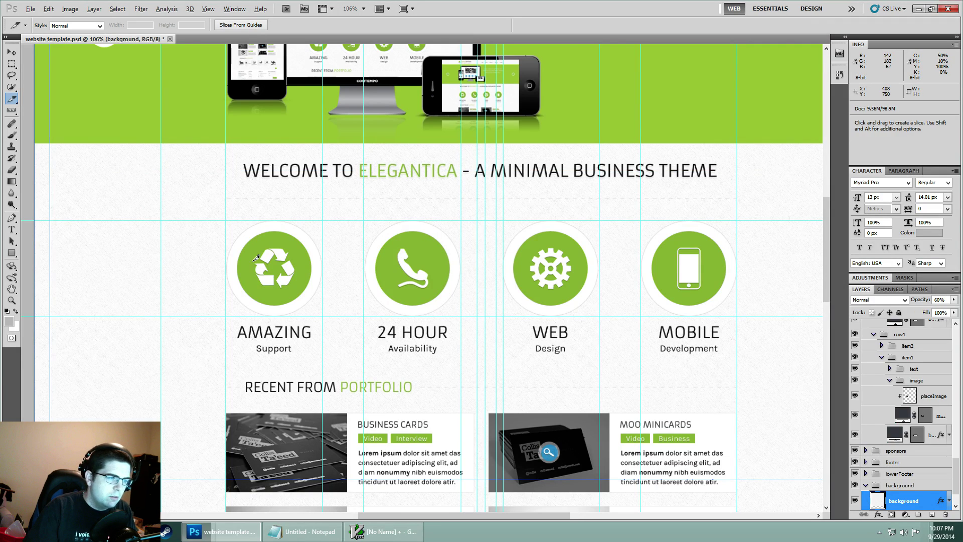
- Create a slice around the recycling icon's circle, snapped to the surrounding guides
{"action": "scroll", "coordinate": [258, 251], "scroll_direction": "up", "scroll_amount": 4}
{"action": "scroll", "coordinate": [257, 259], "scroll_direction": "up", "scroll_amount": 2}
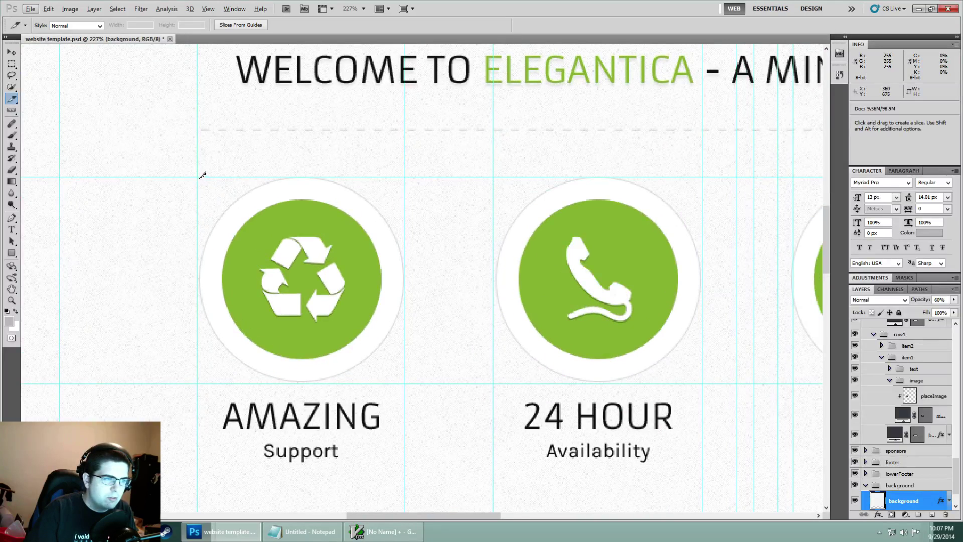
{"action": "left_click_drag", "start_coordinate": [200, 177], "coordinate": [411, 380]}
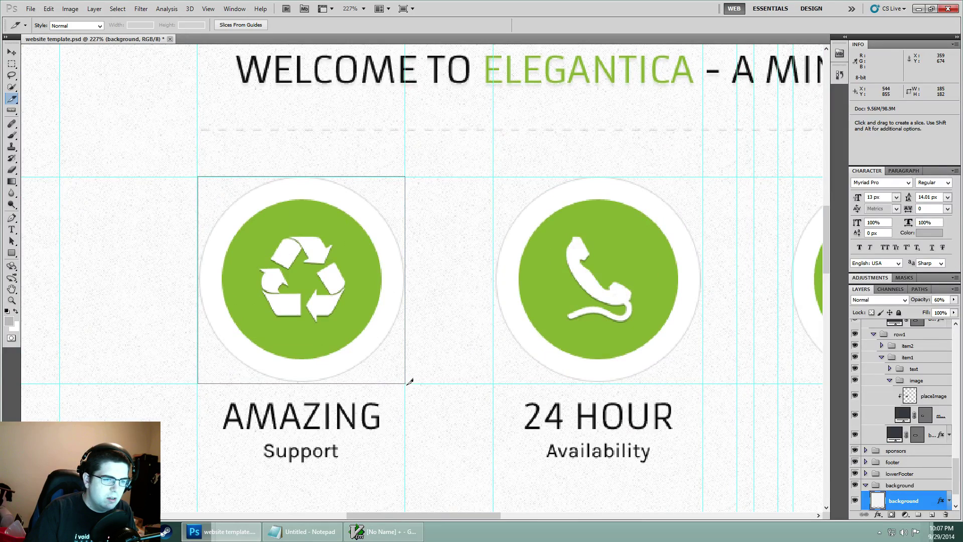
{"action": "left_click_drag", "start_coordinate": [409, 381], "coordinate": [408, 383]}
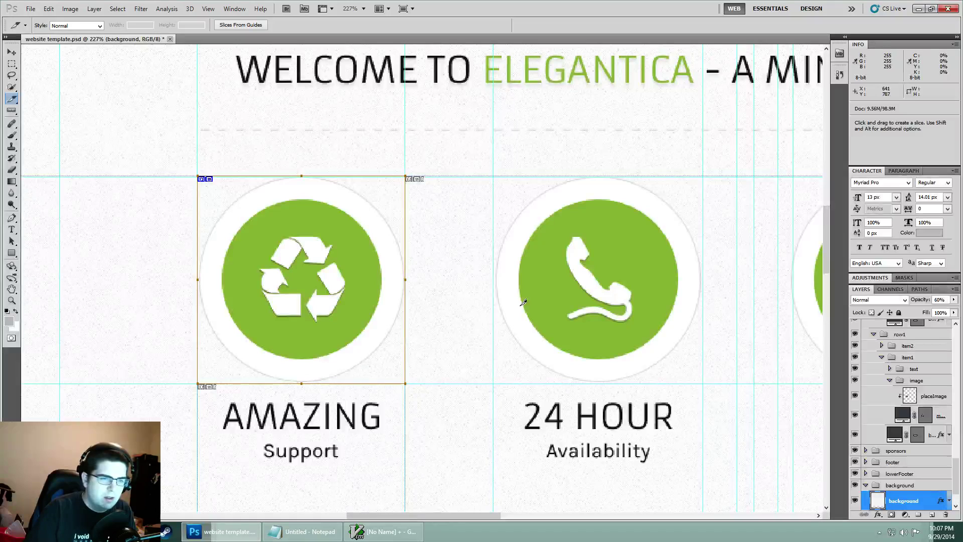
- Create separate slices around the telephone, gear and mobile icon circles, following the guides
{"action": "scroll", "coordinate": [567, 297], "scroll_direction": "down", "scroll_amount": 1}
{"action": "left_click_drag", "start_coordinate": [612, 296], "coordinate": [388, 246]}
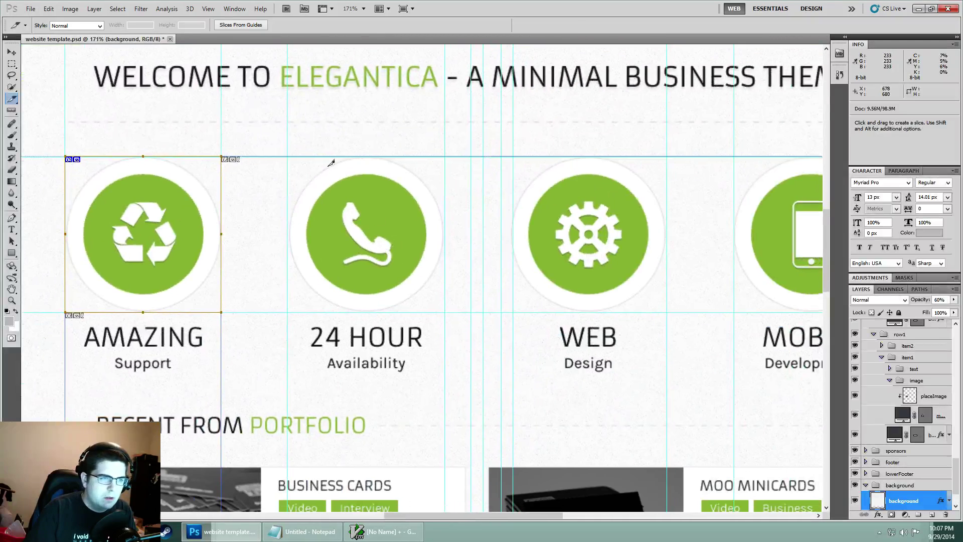
{"action": "left_click_drag", "start_coordinate": [287, 156], "coordinate": [450, 310]}
{"action": "left_click_drag", "start_coordinate": [512, 157], "coordinate": [673, 306]}
{"action": "left_click_drag", "start_coordinate": [751, 286], "coordinate": [456, 281]}
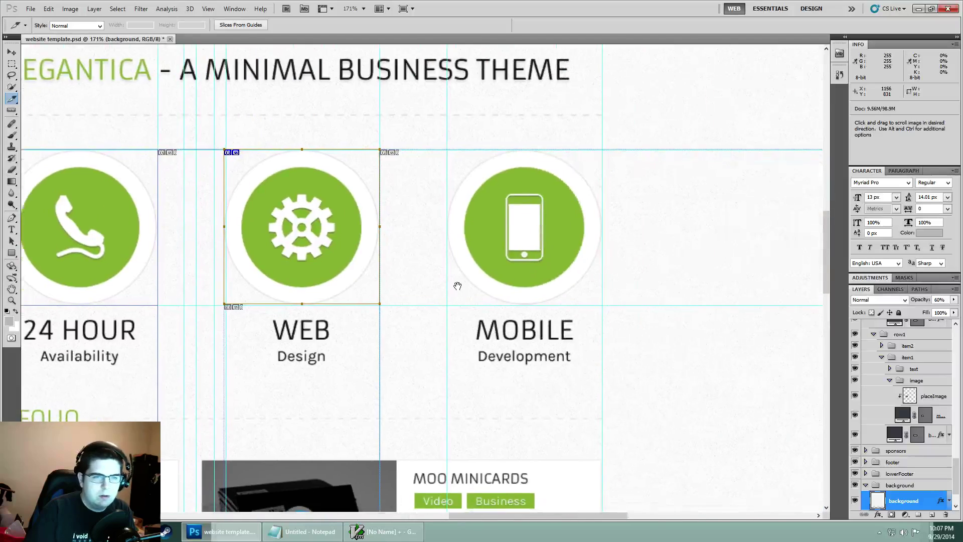
{"action": "left_click_drag", "start_coordinate": [447, 145], "coordinate": [600, 301]}
{"action": "scroll", "coordinate": [449, 269], "scroll_direction": "down", "scroll_amount": 5}
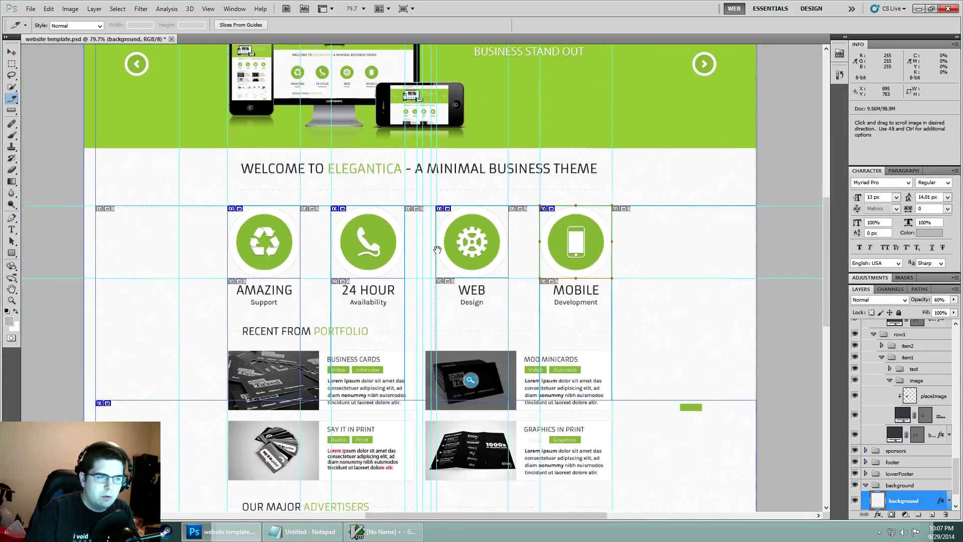
- Using the Slice Select tool, name the recycling icon's slice "amazing" in its slice options, keeping the Image slice type
{"action": "left_click_drag", "start_coordinate": [437, 250], "coordinate": [411, 248]}
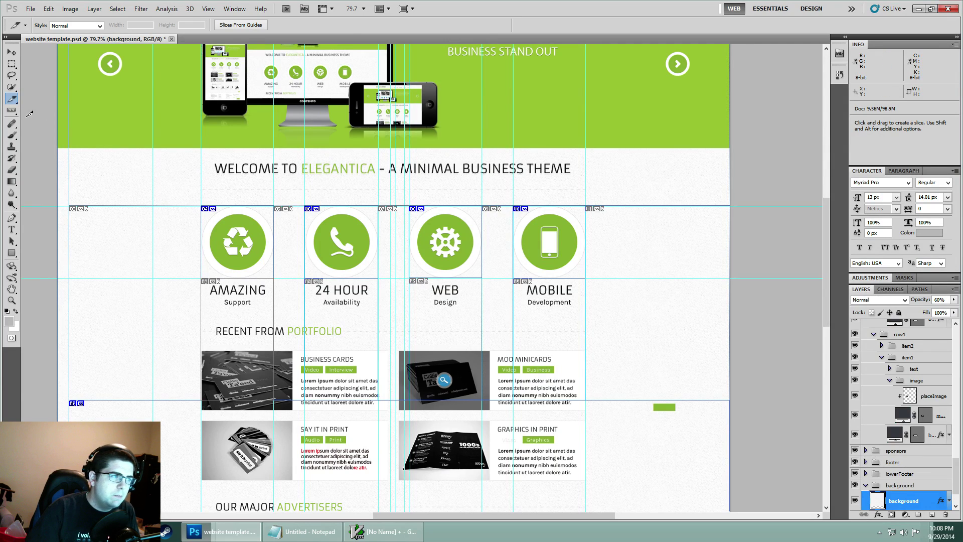
{"action": "left_click", "coordinate": [13, 102]}
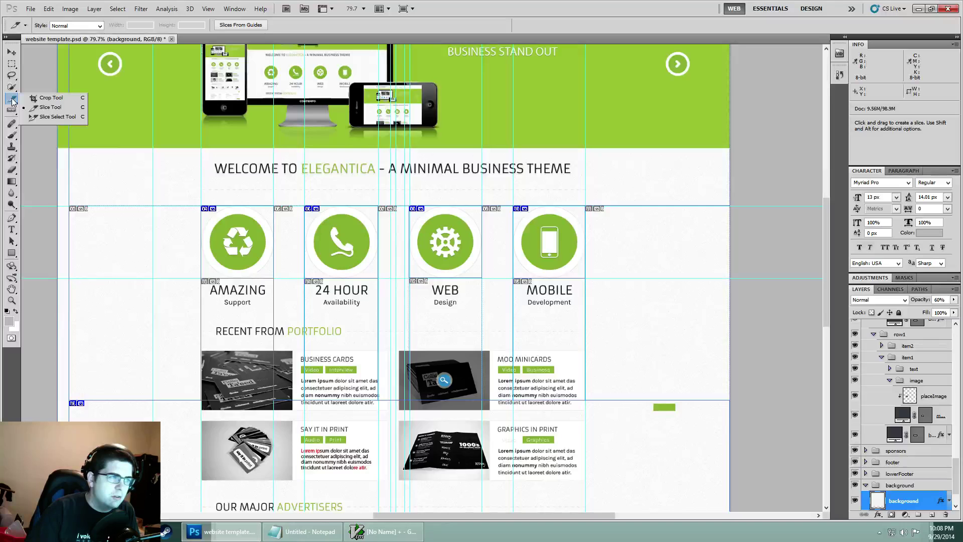
{"action": "left_click", "coordinate": [35, 120]}
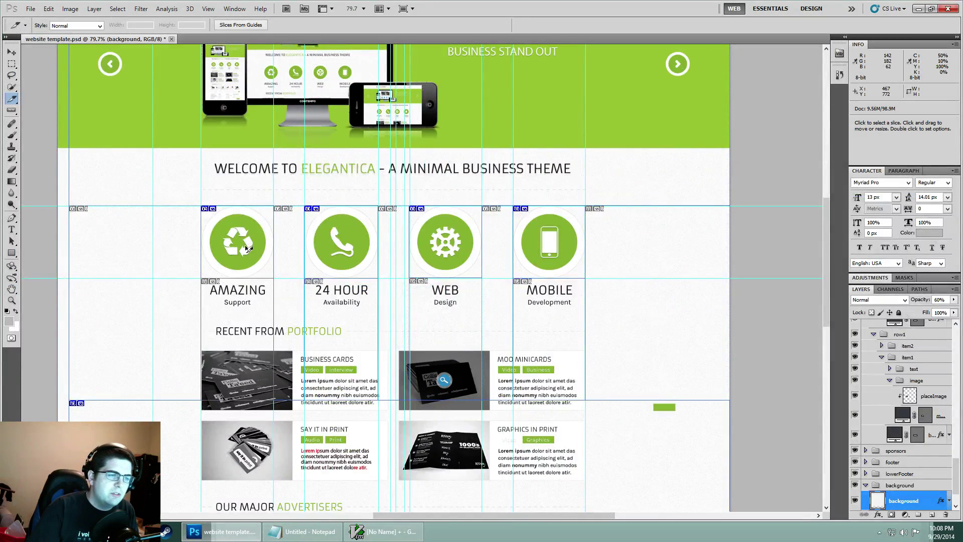
{"action": "left_click", "coordinate": [246, 247], "text": "ctrl"}
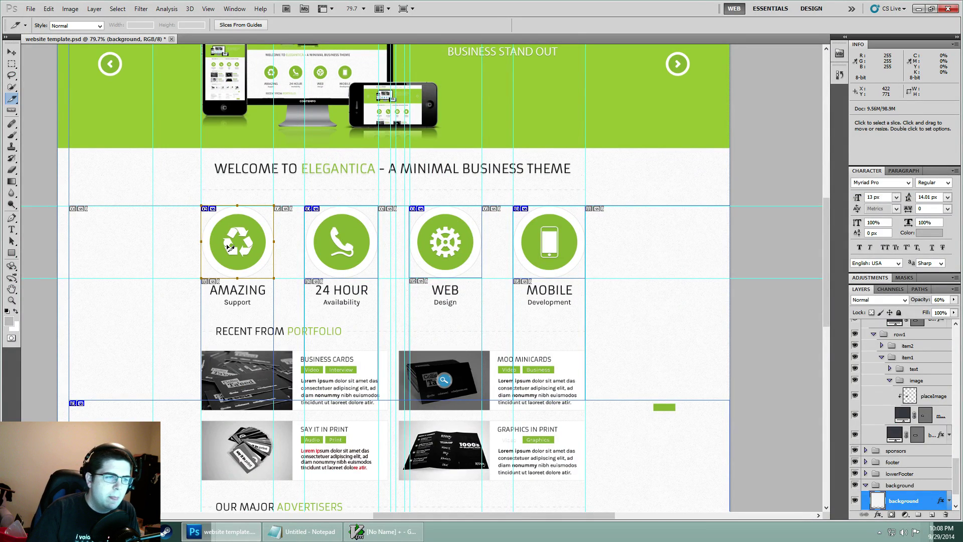
{"action": "double_click", "coordinate": [228, 247]}
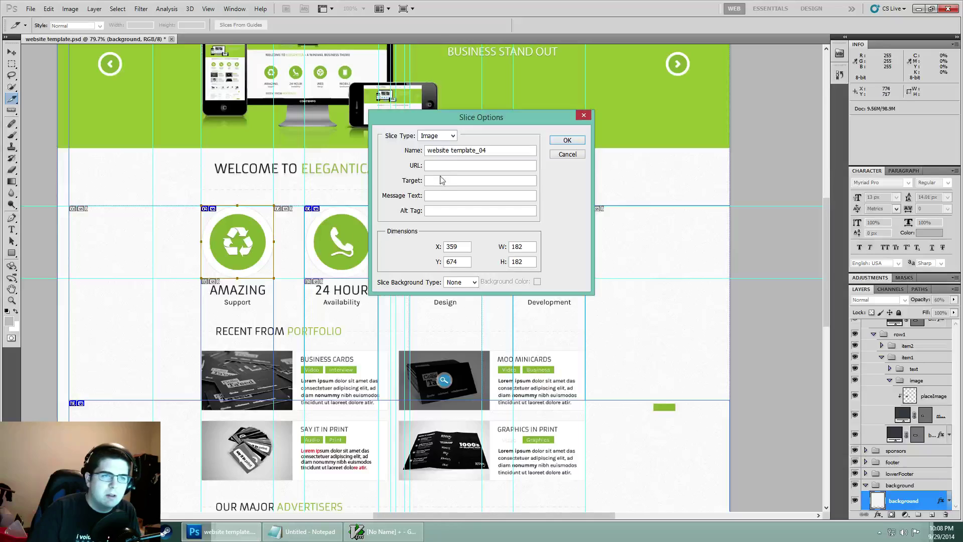
{"action": "left_click", "coordinate": [453, 136]}
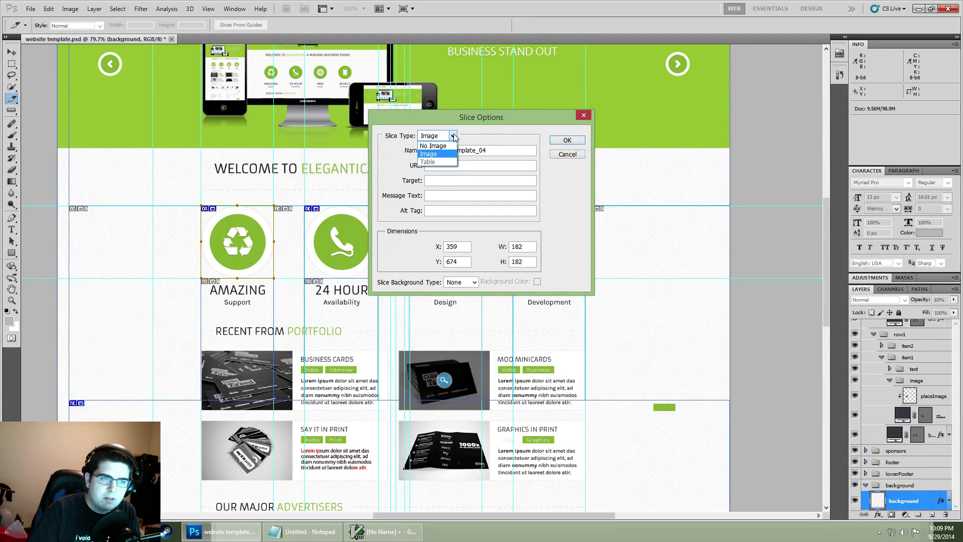
{"action": "left_click", "coordinate": [454, 136]}
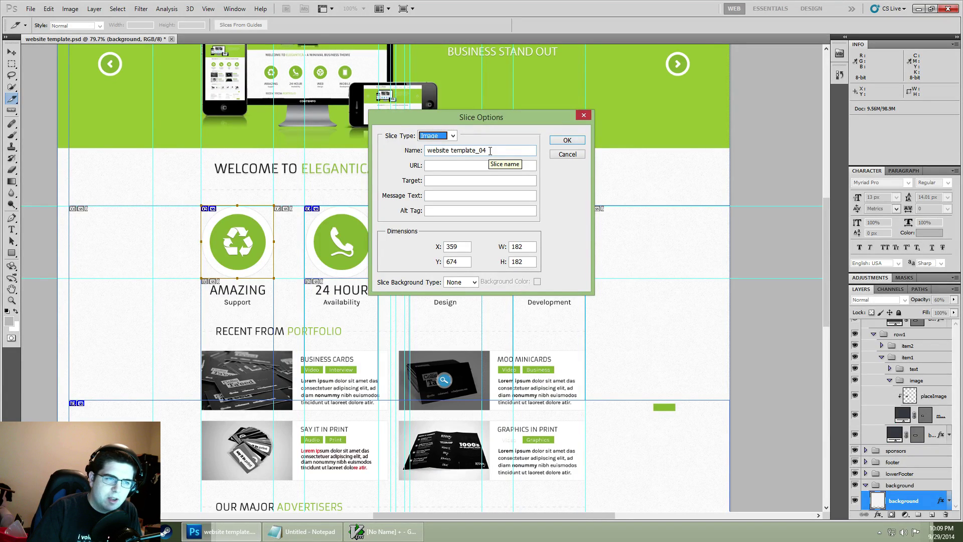
{"action": "left_click", "coordinate": [488, 165]}
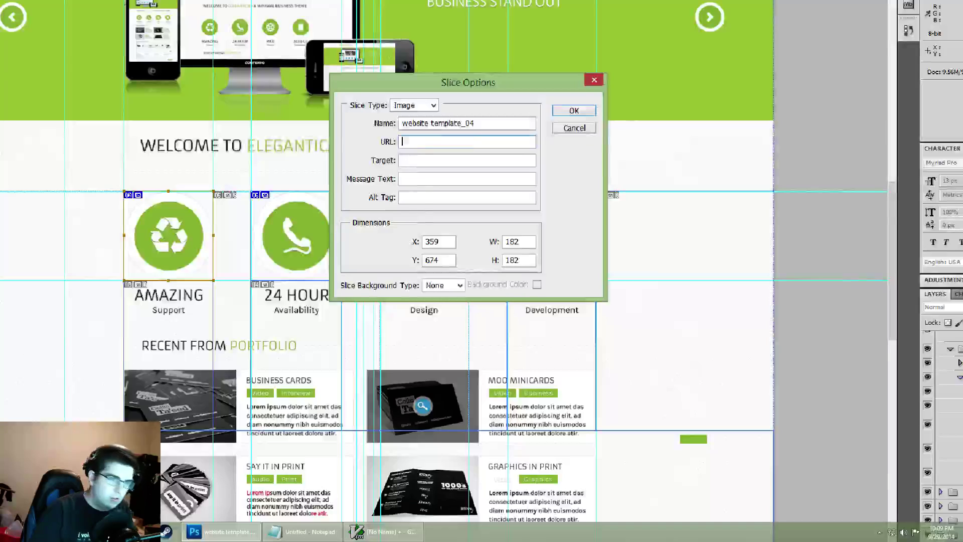
{"action": "key", "text": "Tab"}
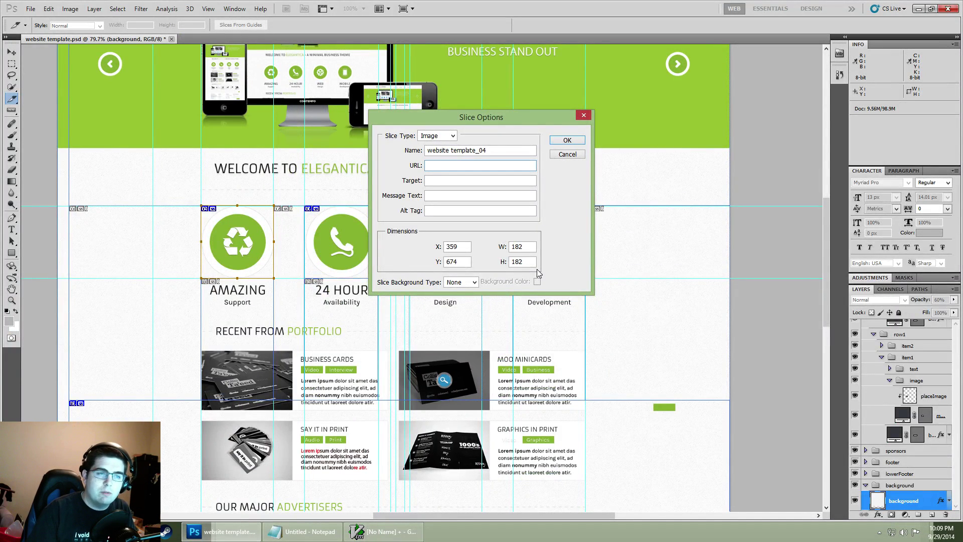
{"action": "key", "text": "shift+Tab"}
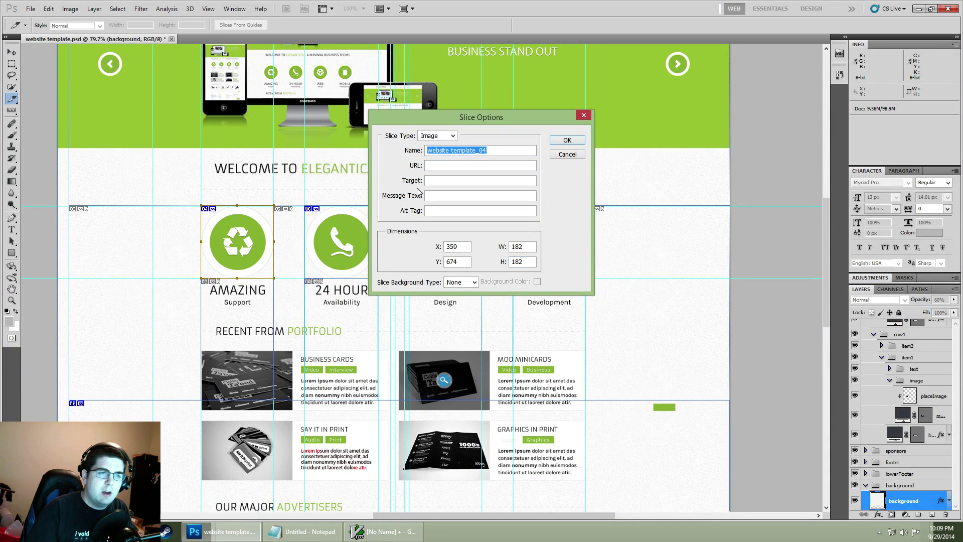
{"action": "type", "text": "am"}
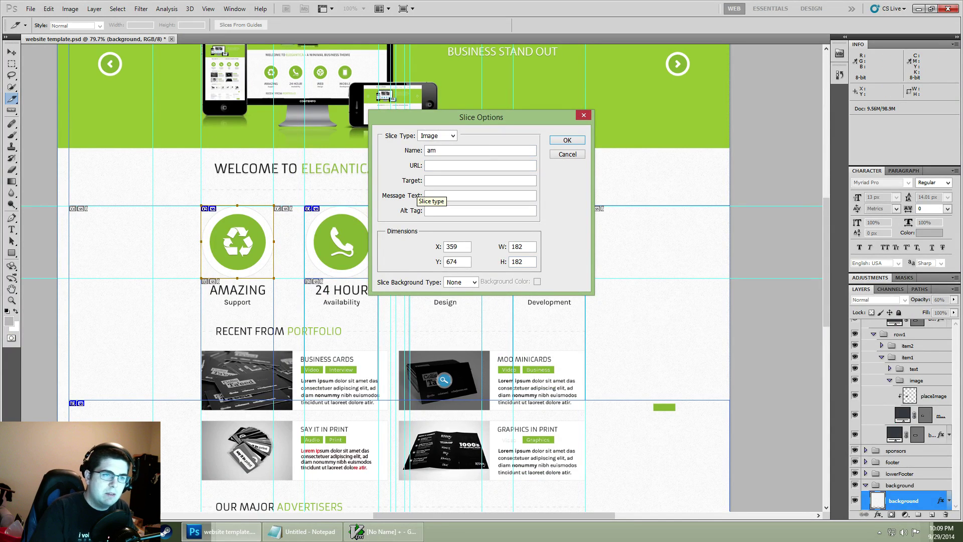
{"action": "type", "text": "azing"}
{"action": "key", "text": "Return"}
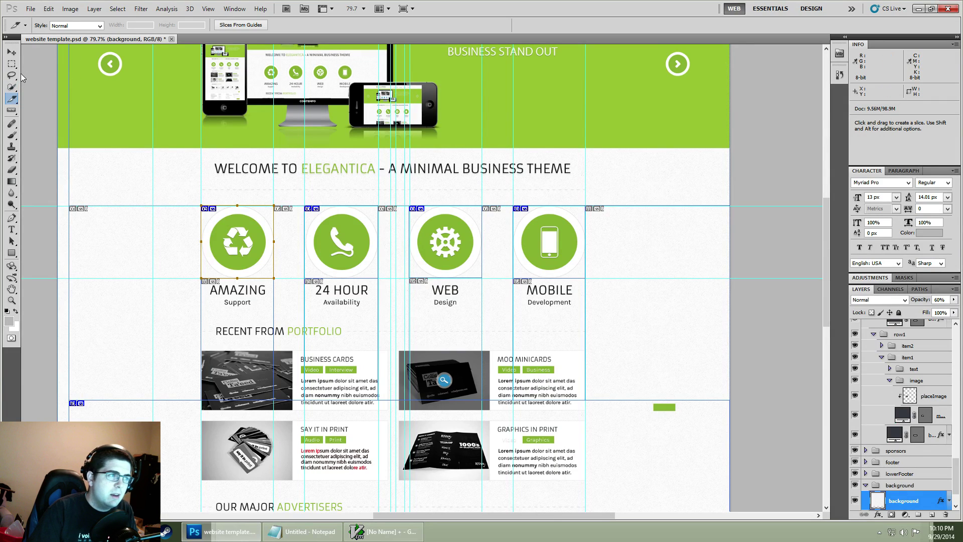
- Select the green ellipse behind the mobile icon with the Move tool and locate its parent group item4 in the layers
{"action": "left_click", "coordinate": [14, 54]}
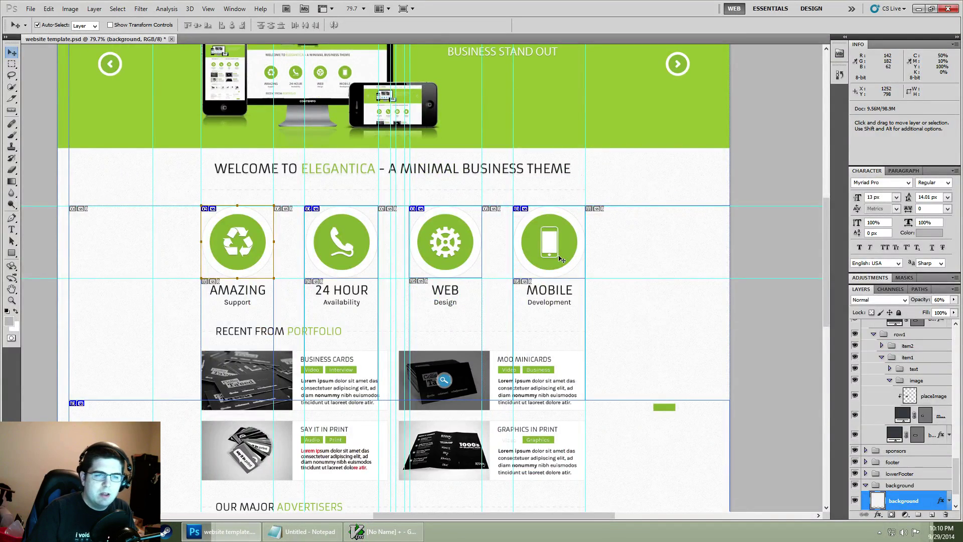
{"action": "scroll", "coordinate": [561, 258], "scroll_direction": "up", "scroll_amount": 5}
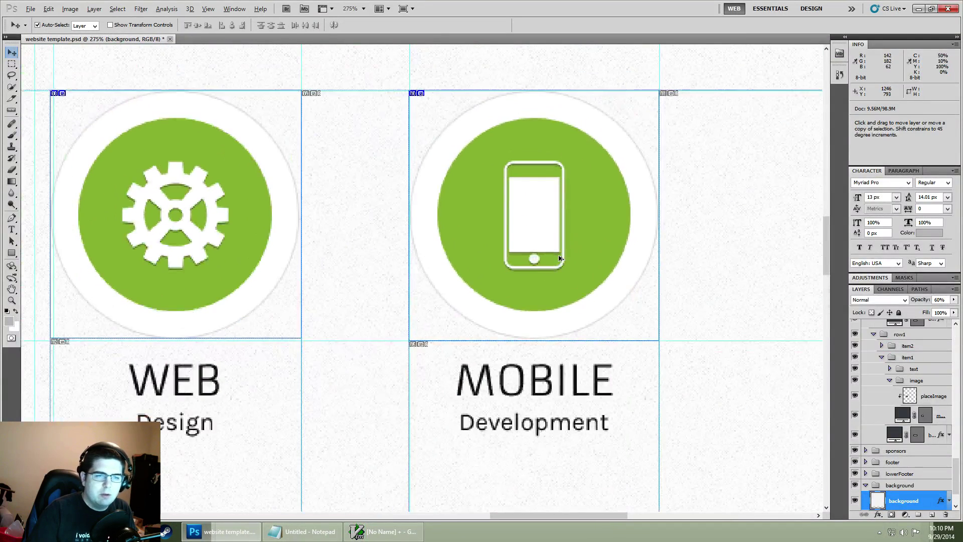
{"action": "key", "text": "alt"}
{"action": "left_click", "coordinate": [585, 256]}
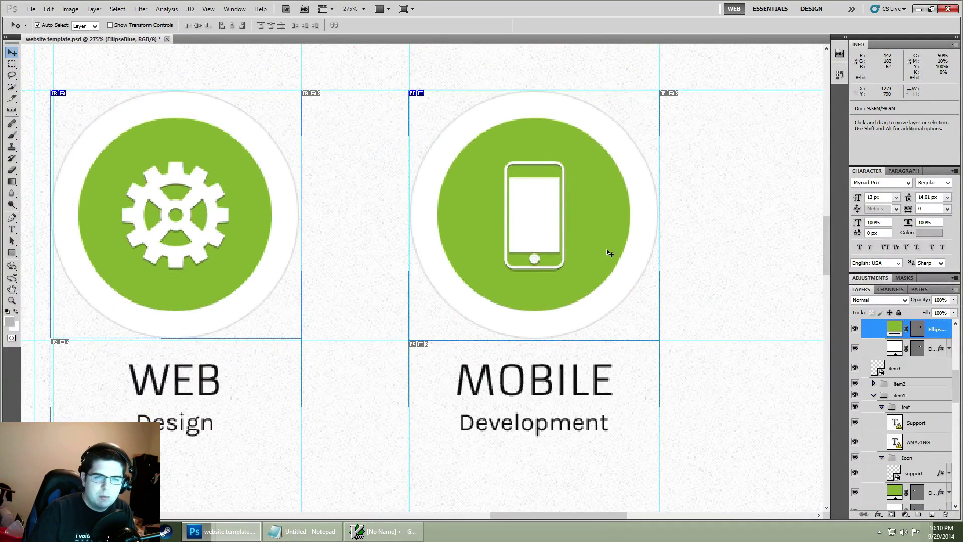
{"action": "scroll", "coordinate": [925, 407], "scroll_direction": "up", "scroll_amount": 2}
{"action": "scroll", "coordinate": [925, 407], "scroll_direction": "up", "scroll_amount": 3}
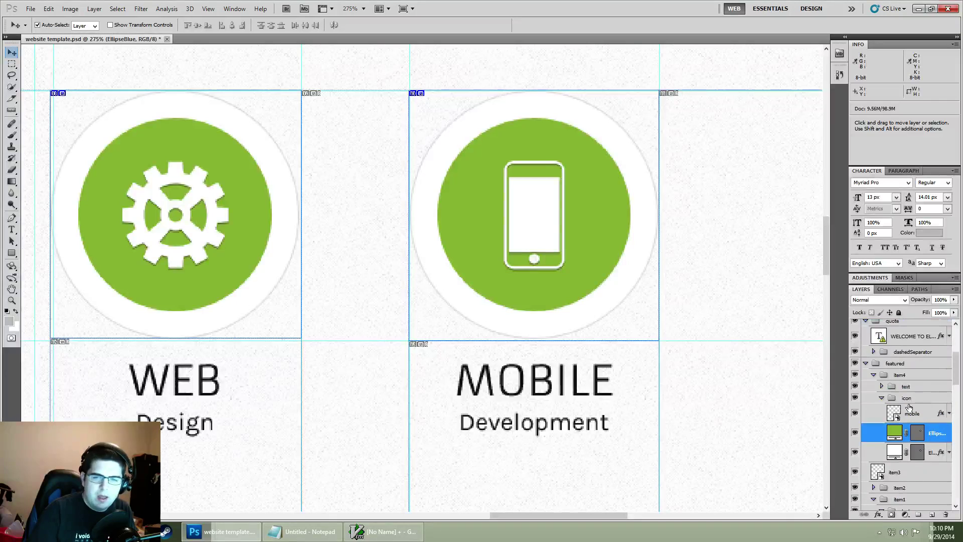
{"action": "left_click", "coordinate": [874, 374]}
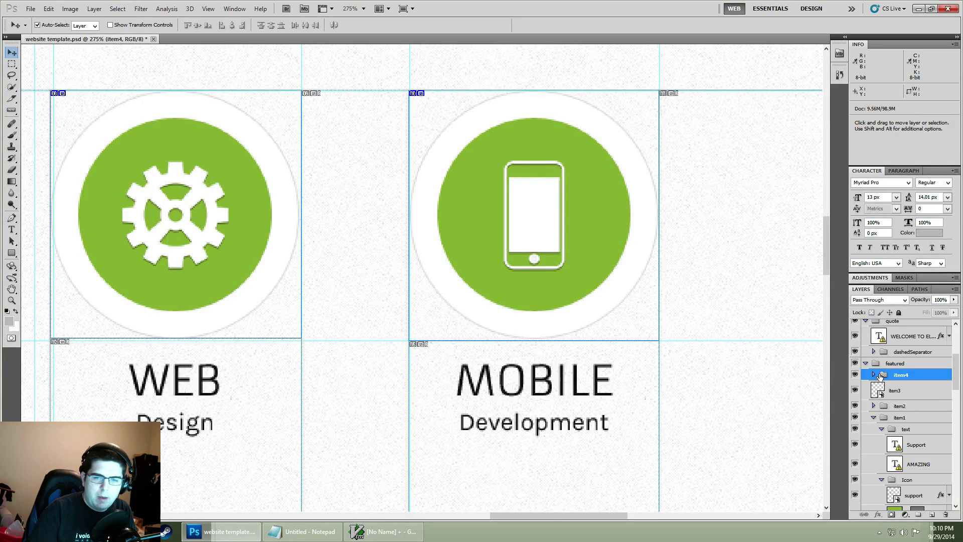
{"action": "left_click", "coordinate": [874, 375]}
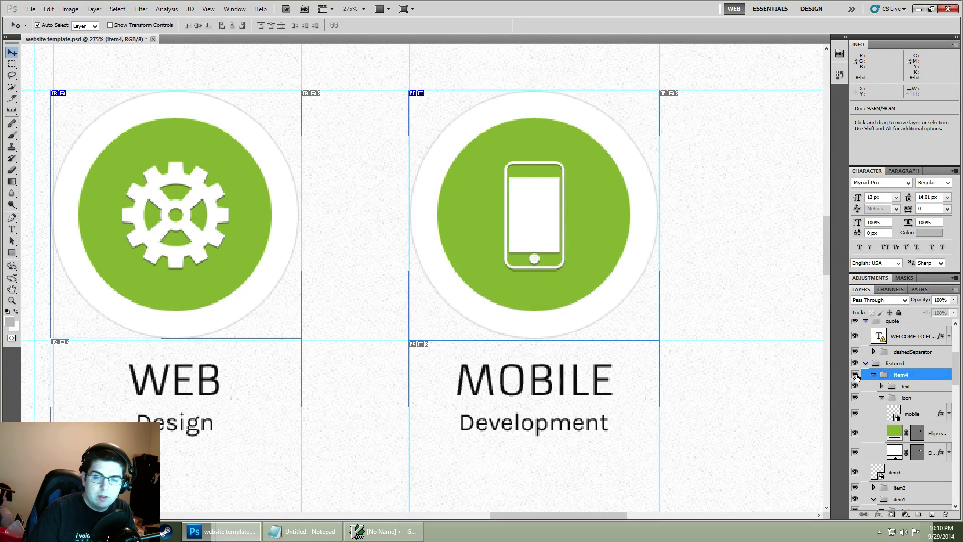
- Toggle the visibility of the item4, featured and mobile icon groups off and on to check what each contains
{"action": "left_click", "coordinate": [855, 375]}
{"action": "left_click", "coordinate": [855, 375]}
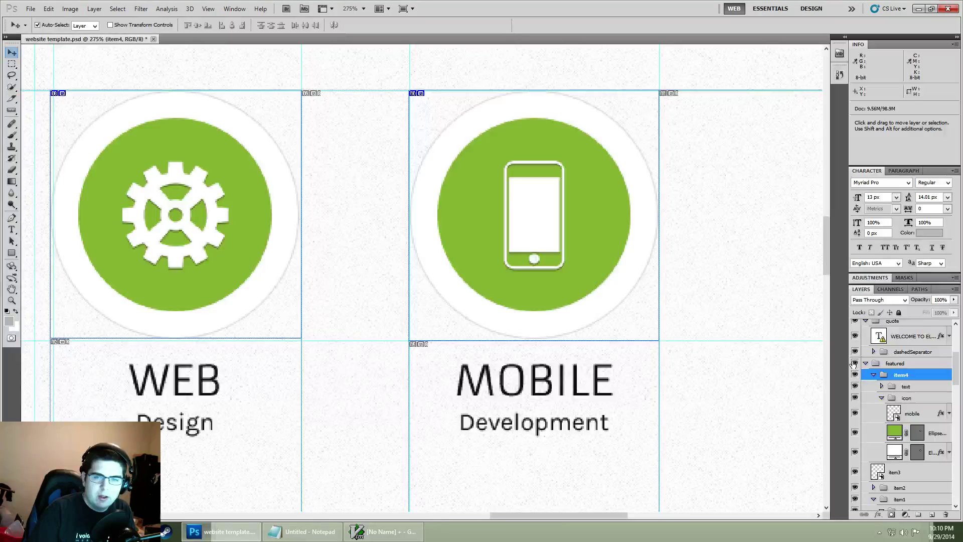
{"action": "left_click", "coordinate": [855, 363]}
{"action": "left_click", "coordinate": [855, 364]}
{"action": "left_click", "coordinate": [855, 375]}
{"action": "left_click", "coordinate": [855, 375]}
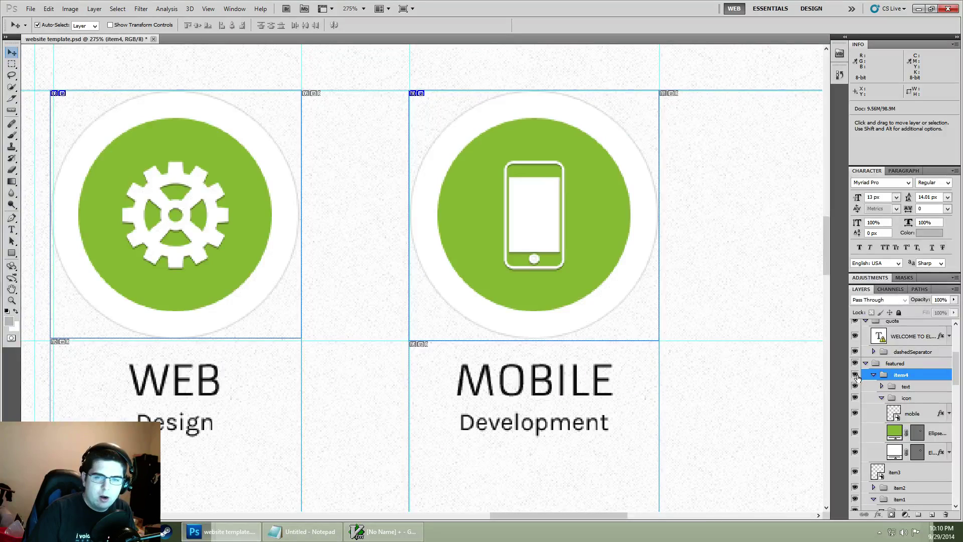
{"action": "left_click", "coordinate": [881, 398]}
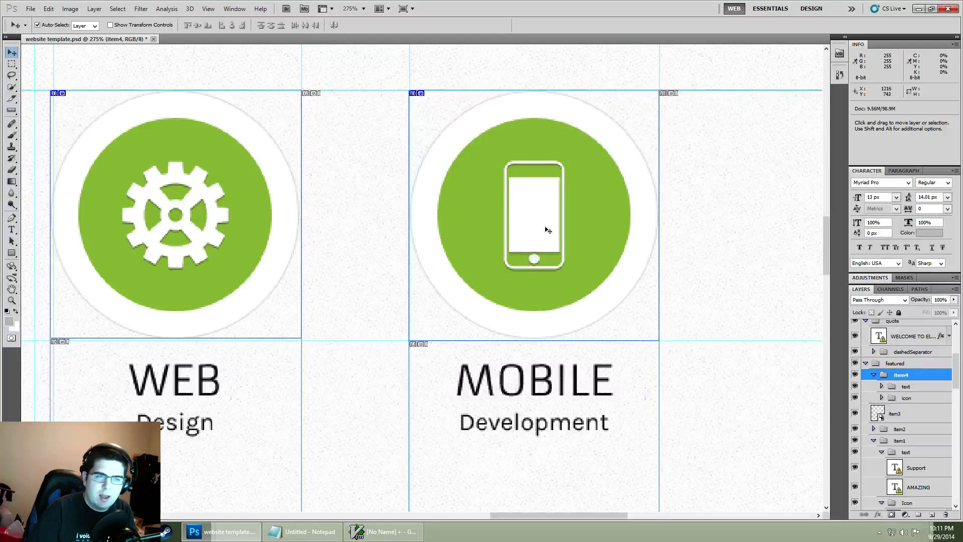
{"action": "left_click", "coordinate": [855, 399]}
{"action": "left_click", "coordinate": [855, 398]}
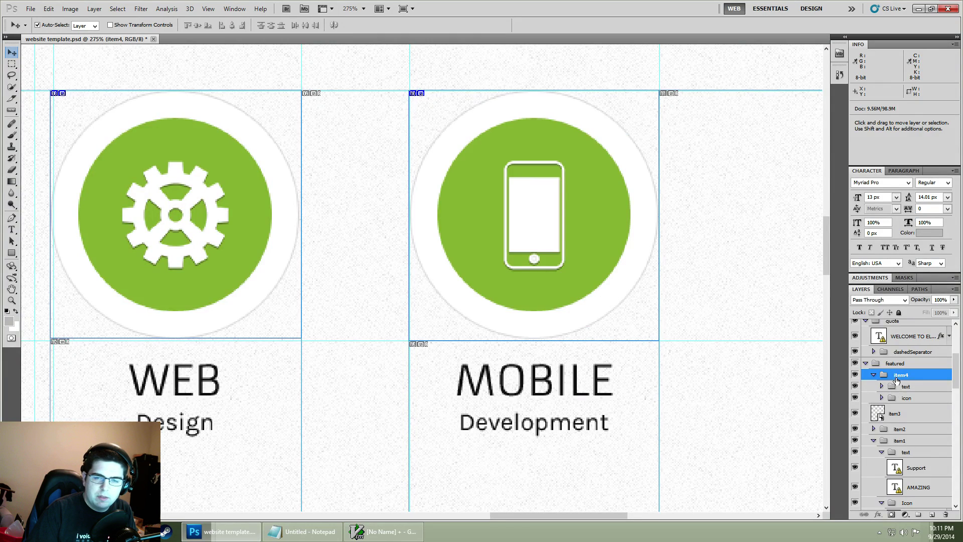
{"action": "left_click", "coordinate": [882, 398]}
{"action": "left_click", "coordinate": [883, 401]}
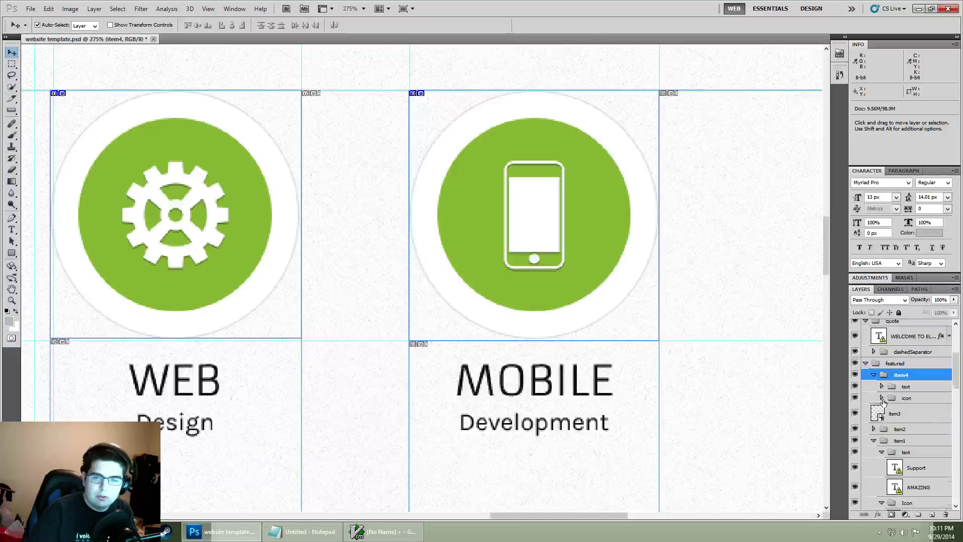
{"action": "left_click", "coordinate": [855, 398]}
{"action": "left_click", "coordinate": [855, 398]}
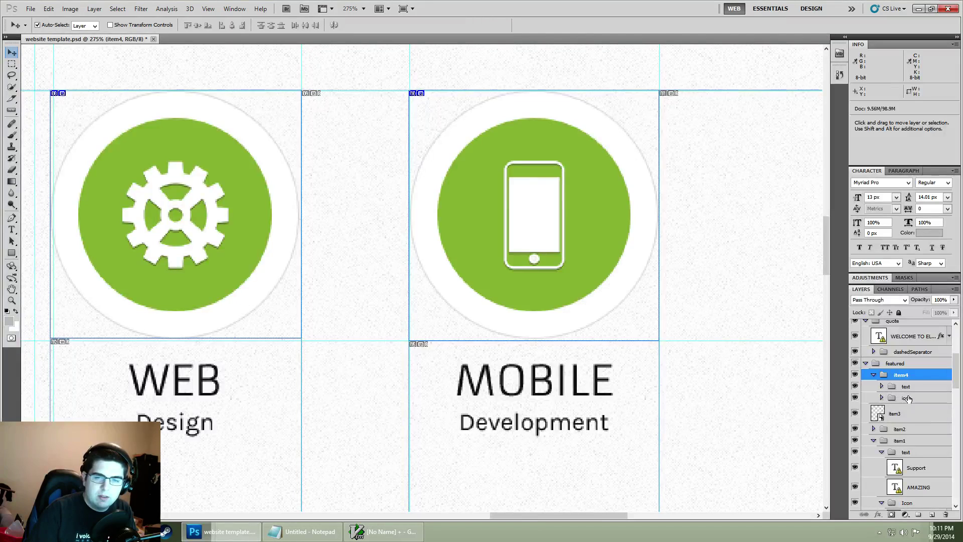
- Convert the icon group inside item4 to a smart object
{"action": "left_click", "coordinate": [909, 398]}
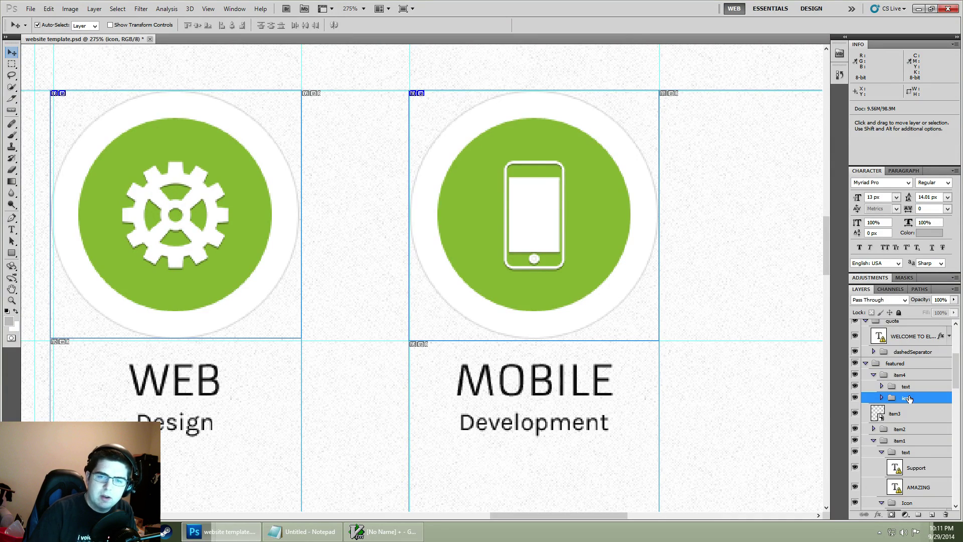
{"action": "right_click", "coordinate": [910, 395]}
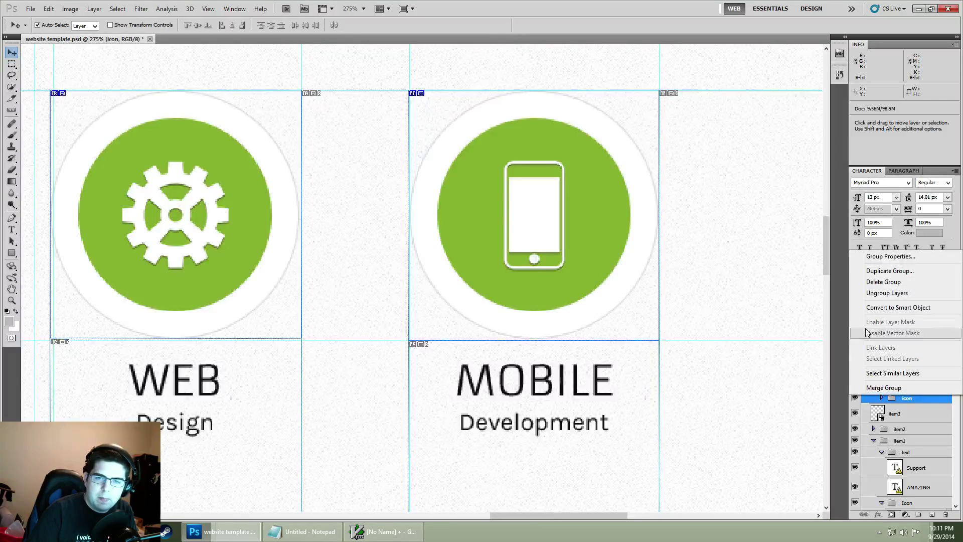
{"action": "left_click", "coordinate": [864, 308]}
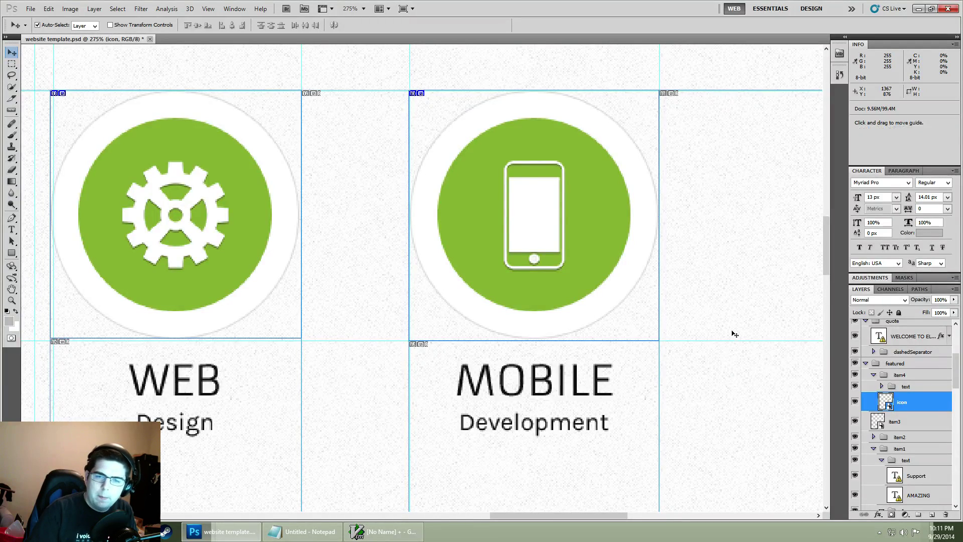
- Open the mobile icon smart object's contents as a separate document, inspect the icon on its transparent background, and close that document
{"action": "right_click", "coordinate": [906, 403]}
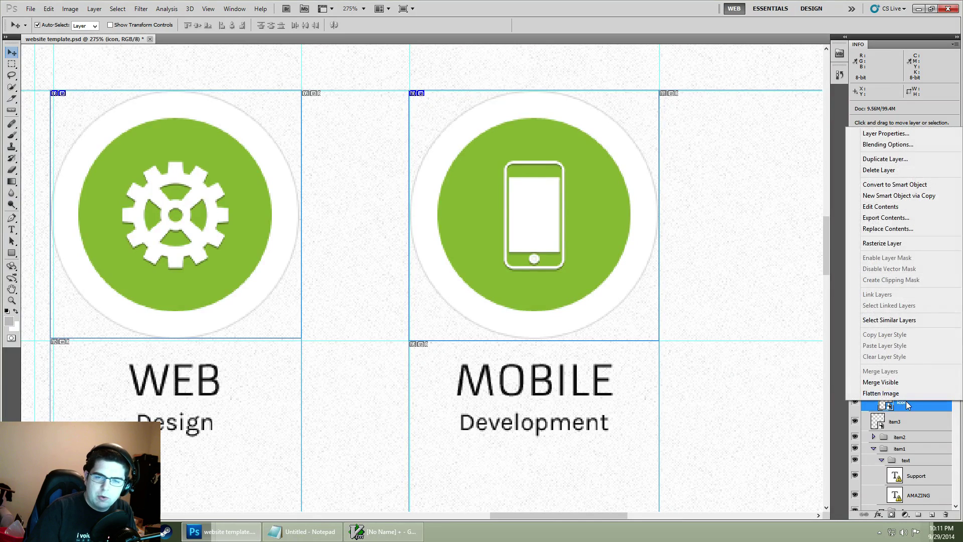
{"action": "left_click", "coordinate": [915, 209]}
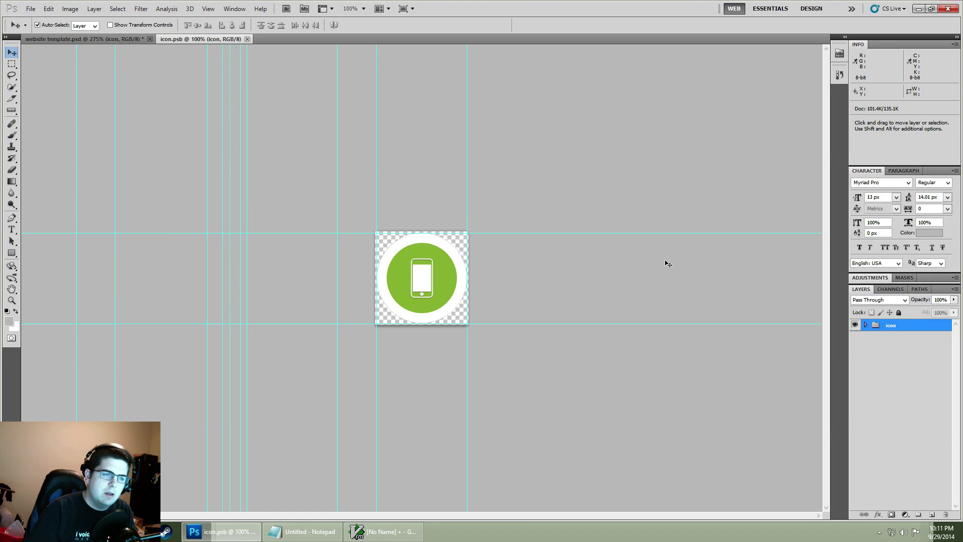
{"action": "scroll", "coordinate": [422, 292], "scroll_direction": "up", "scroll_amount": 5, "text": "alt"}
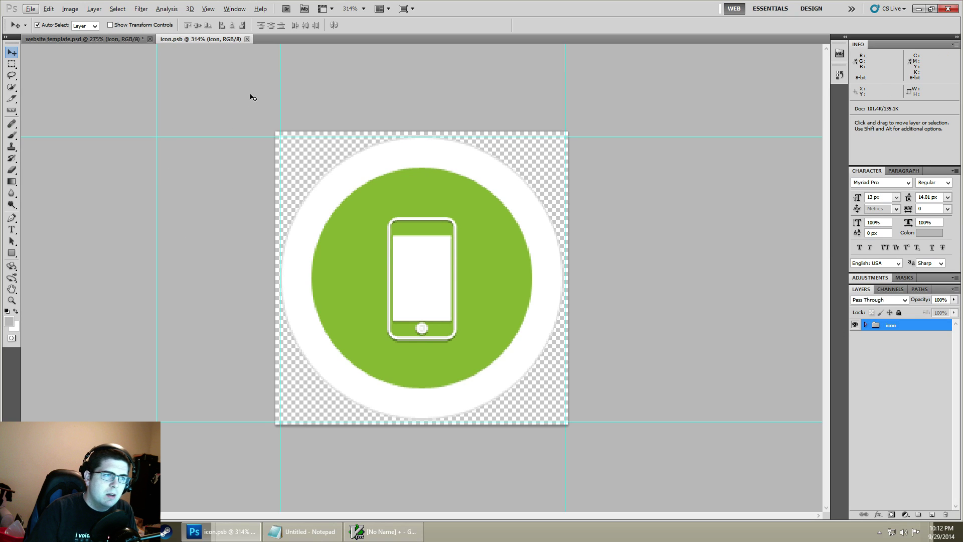
{"action": "left_click", "coordinate": [247, 39]}
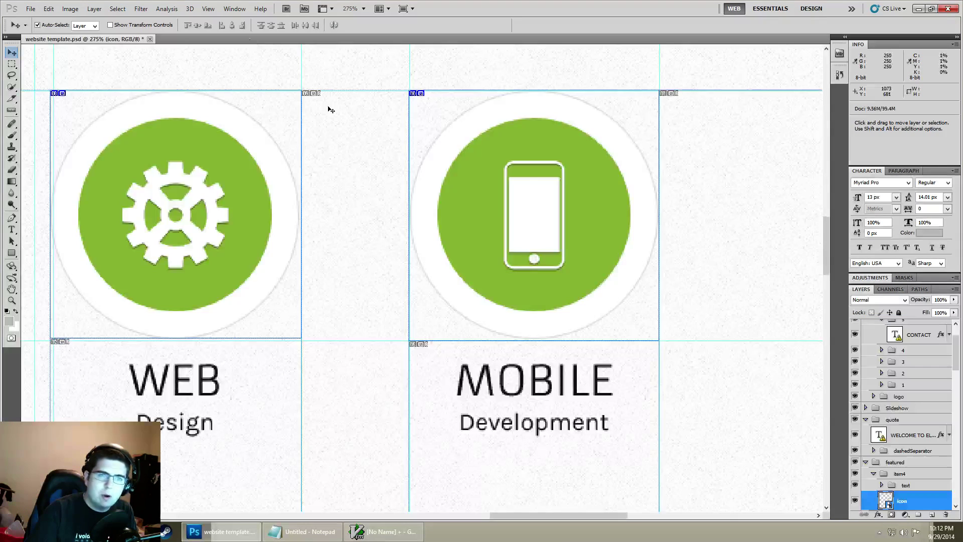